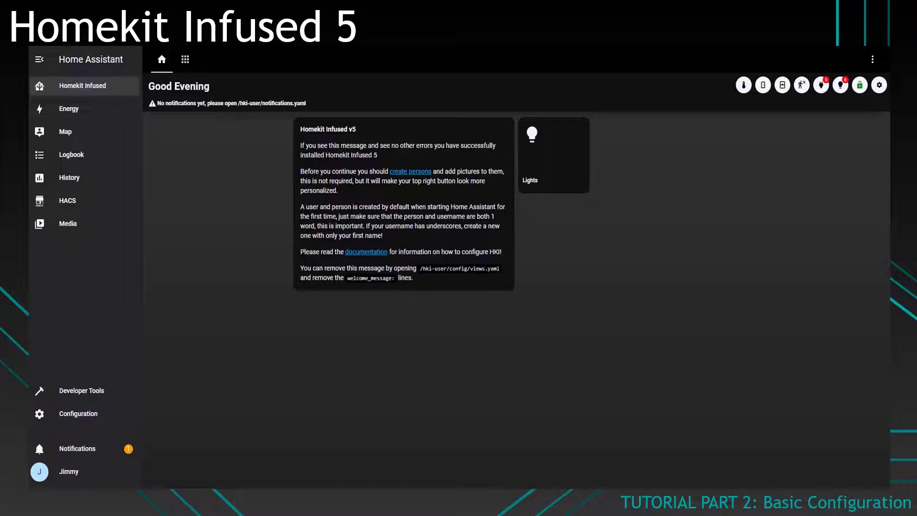
# In File Explorer, browse from the Home-Assistant share into the hki-user\config folder.
pyautogui.hotkey('alt', 'Tab')
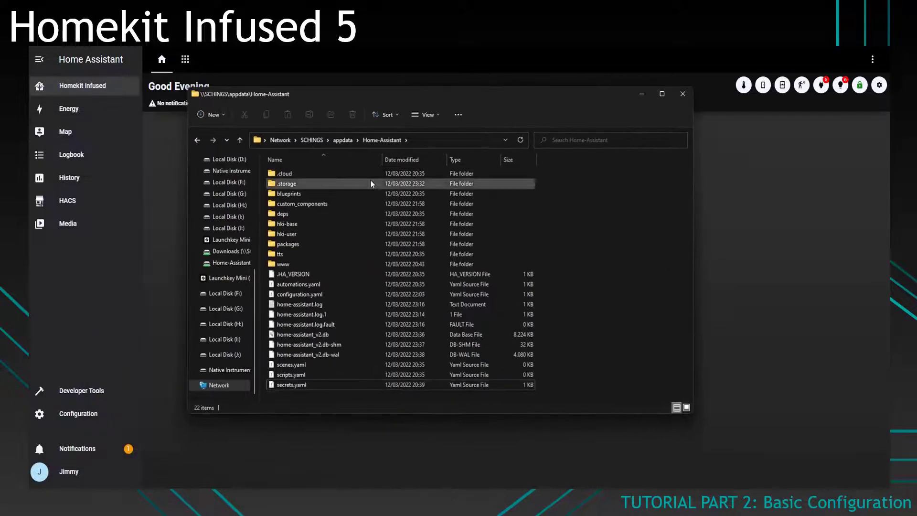
pyautogui.doubleClick(313, 236)
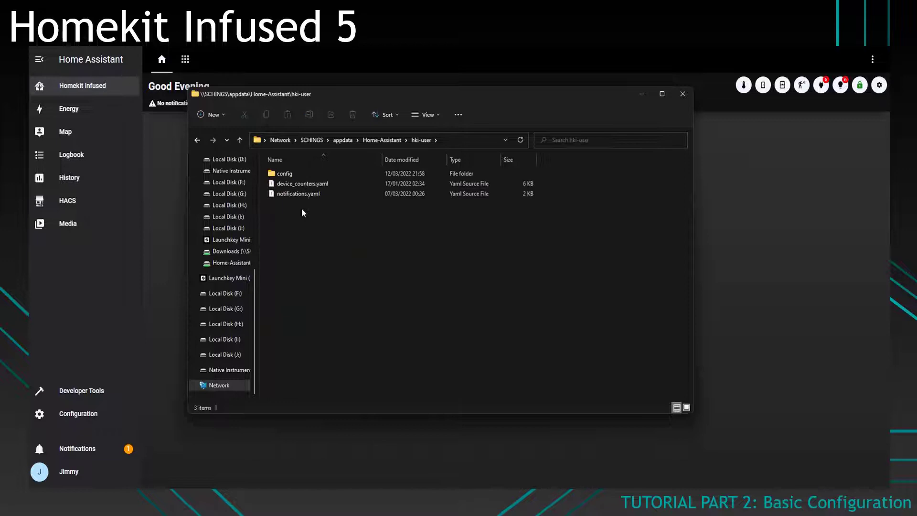
pyautogui.doubleClick(327, 173)
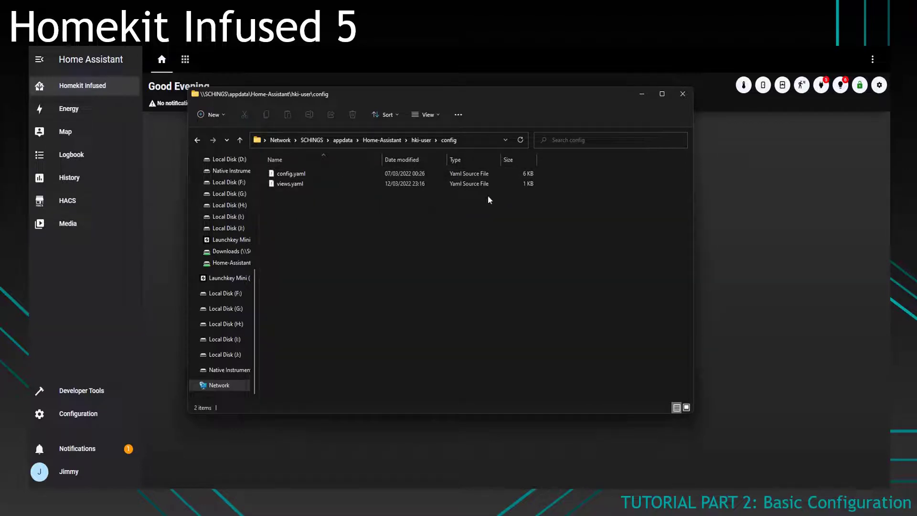
# Open views.yaml in VS Code, close File Explorer, and move the editor fully into view.
pyautogui.doubleClick(309, 184)
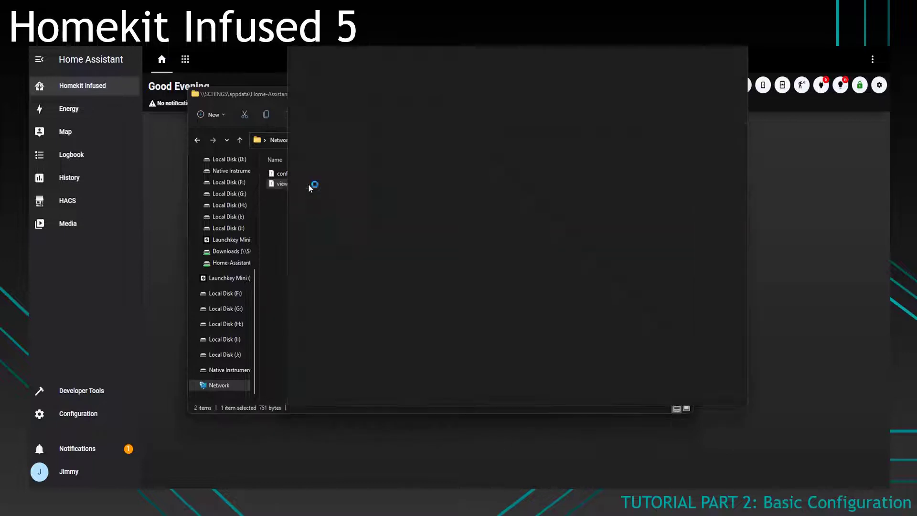
pyautogui.click(281, 95)
pyautogui.hotkey('alt', 'F4')
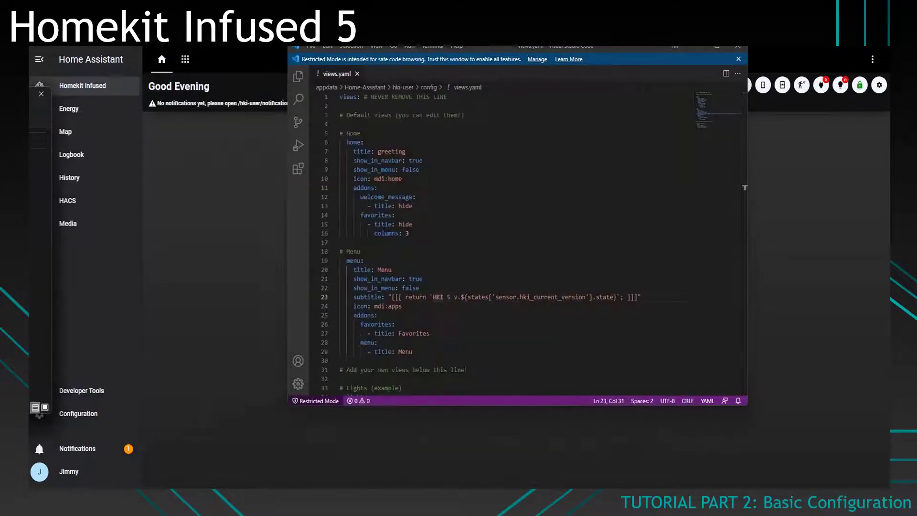
pyautogui.moveTo(518, 49); pyautogui.dragTo(481, 73)
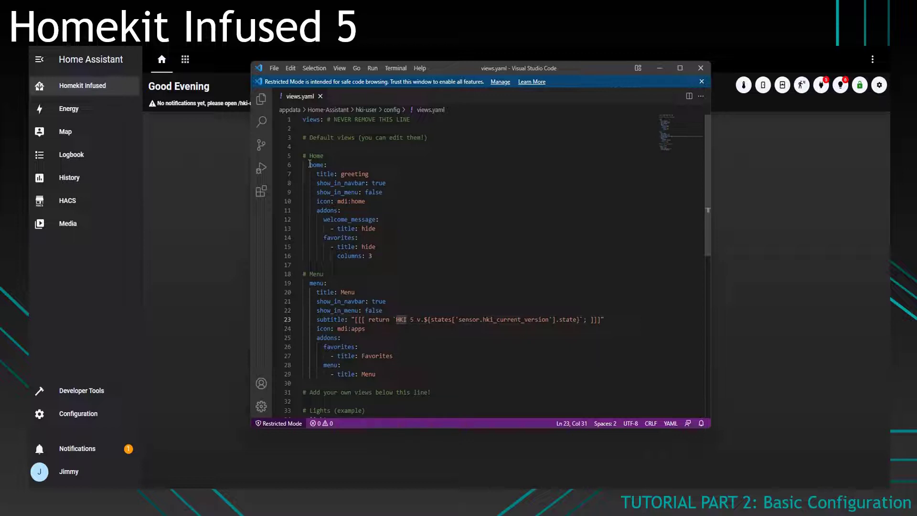
# Highlight the home, menu and lights view keys in views.yaml to review them.
pyautogui.doubleClick(310, 164)
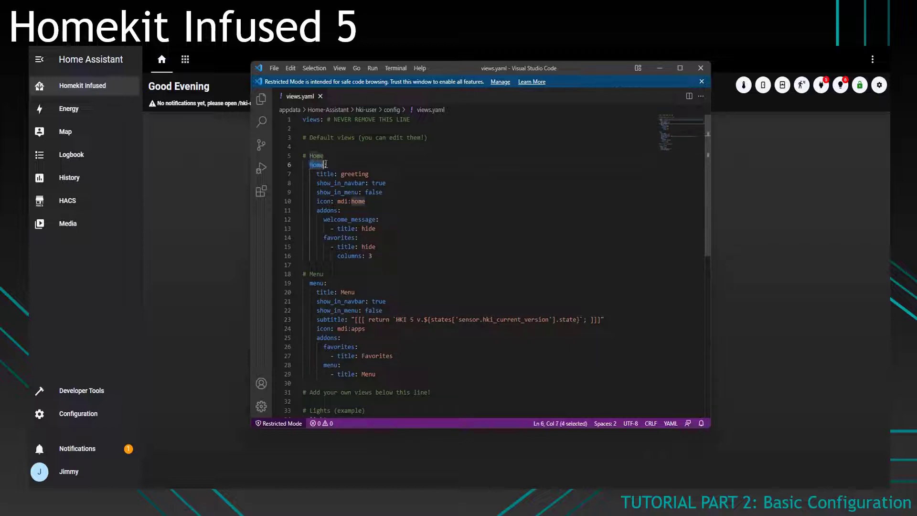
pyautogui.keyDown('shift'); pyautogui.click(326, 164); pyautogui.keyUp('shift')
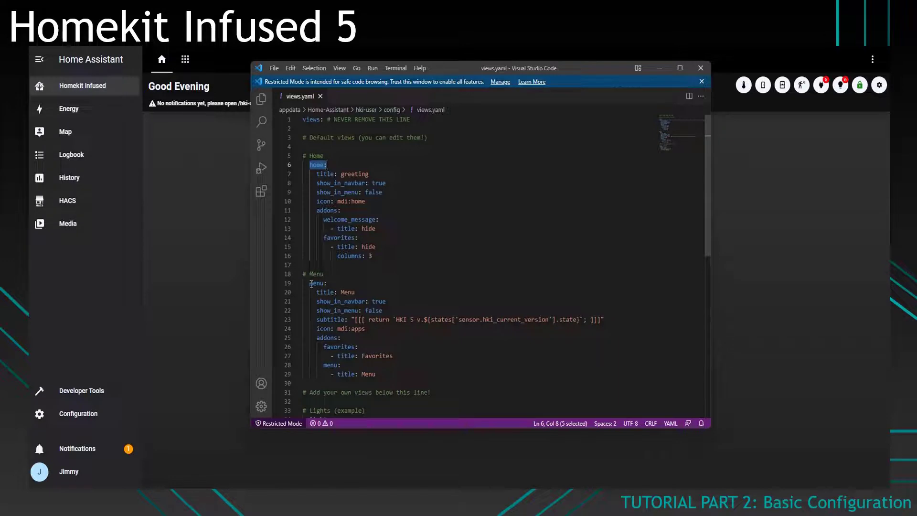
pyautogui.moveTo(311, 284); pyautogui.dragTo(325, 283)
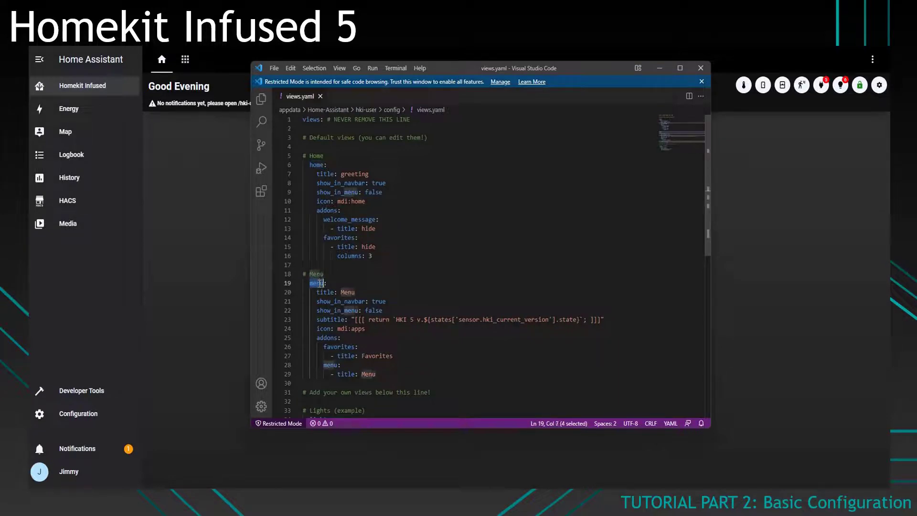
pyautogui.scroll(-4, 321, 284)
pyautogui.moveTo(311, 324); pyautogui.dragTo(334, 325)
pyautogui.click(403, 302)
pyautogui.scroll(4, 402, 302)
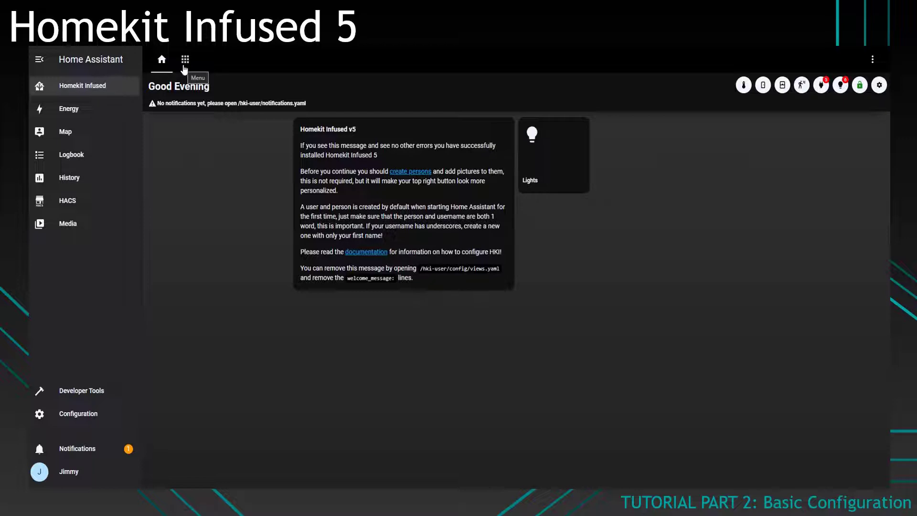
# Check the HKI Menu view, then the empty Lights view from Favorites.
pyautogui.click(184, 60)
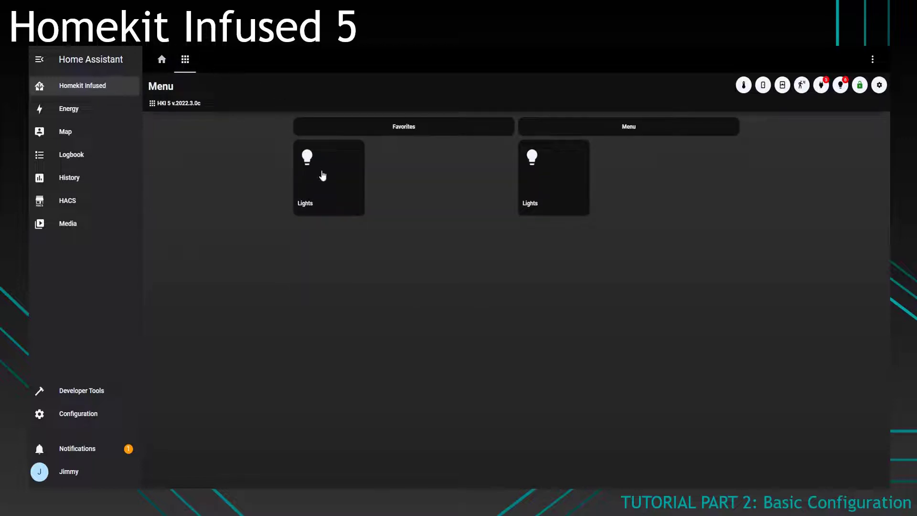
pyautogui.click(334, 190)
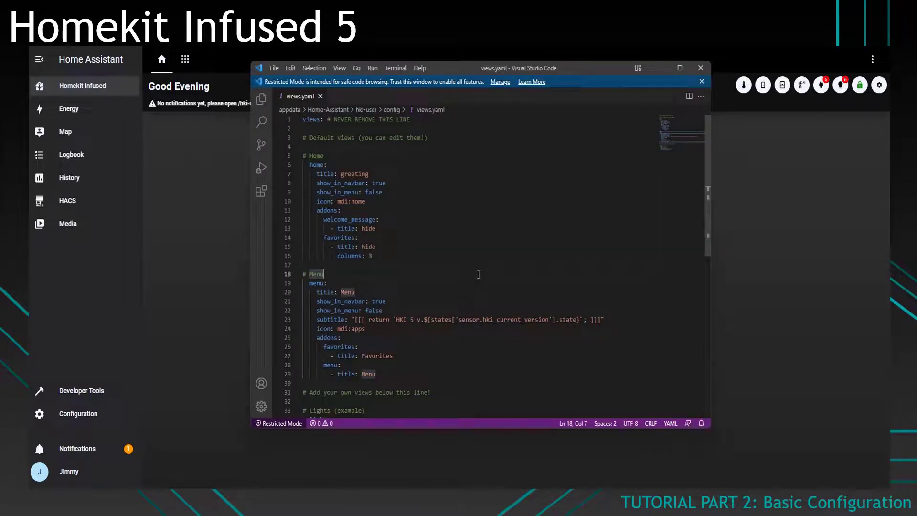
# Review the home view's title, show_in_navbar: true and show_in_menu: false settings.
pyautogui.moveTo(309, 164); pyautogui.dragTo(328, 165)
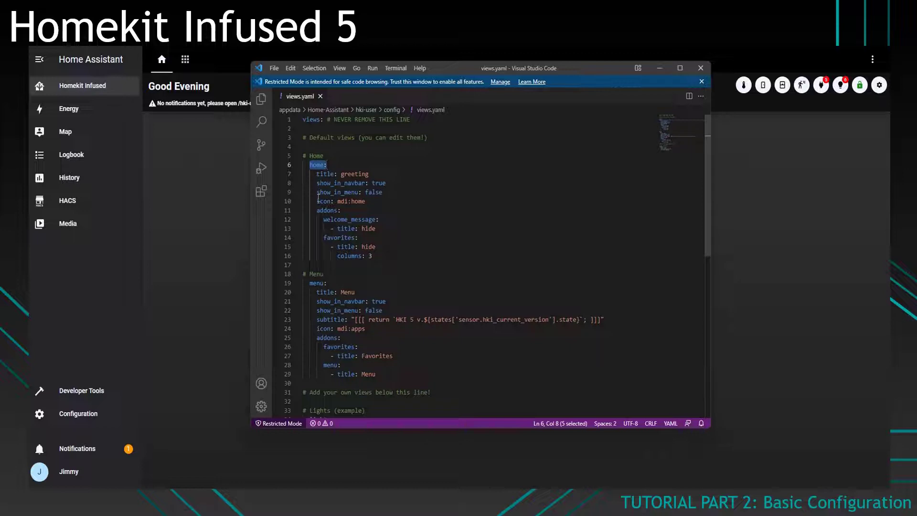
pyautogui.moveTo(316, 174); pyautogui.dragTo(368, 174)
pyautogui.moveTo(407, 67); pyautogui.dragTo(491, 96)
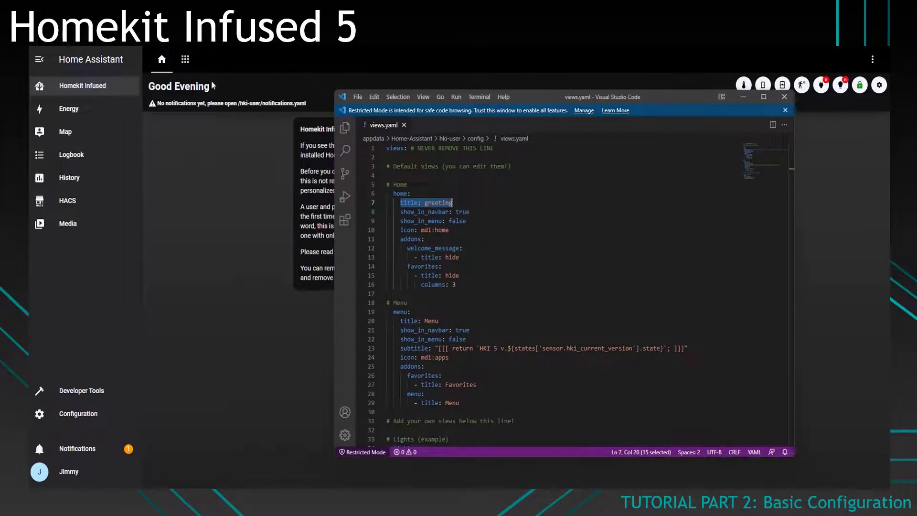
pyautogui.moveTo(401, 211); pyautogui.dragTo(471, 212)
pyautogui.click(471, 212)
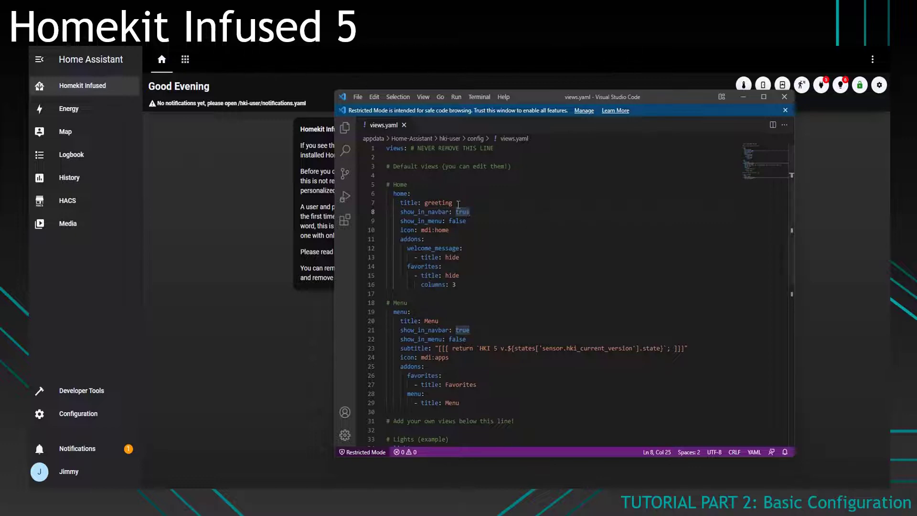
pyautogui.scroll(-5, 413, 354)
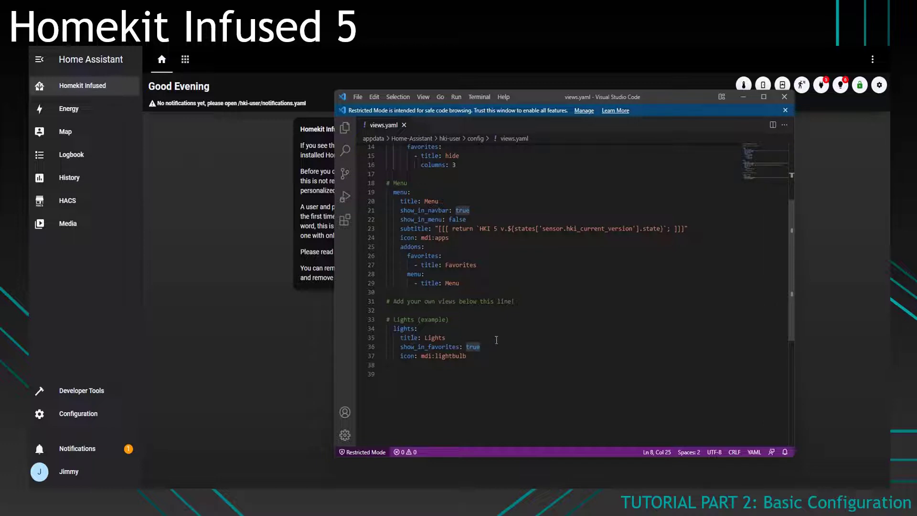
pyautogui.scroll(5, 439, 330)
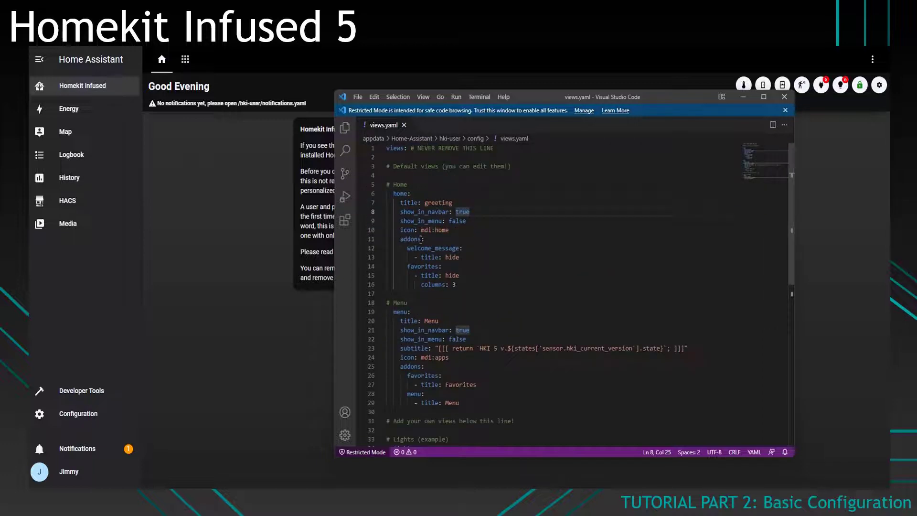
pyautogui.click(399, 221)
pyautogui.moveTo(399, 222); pyautogui.dragTo(466, 221)
pyautogui.click(478, 225)
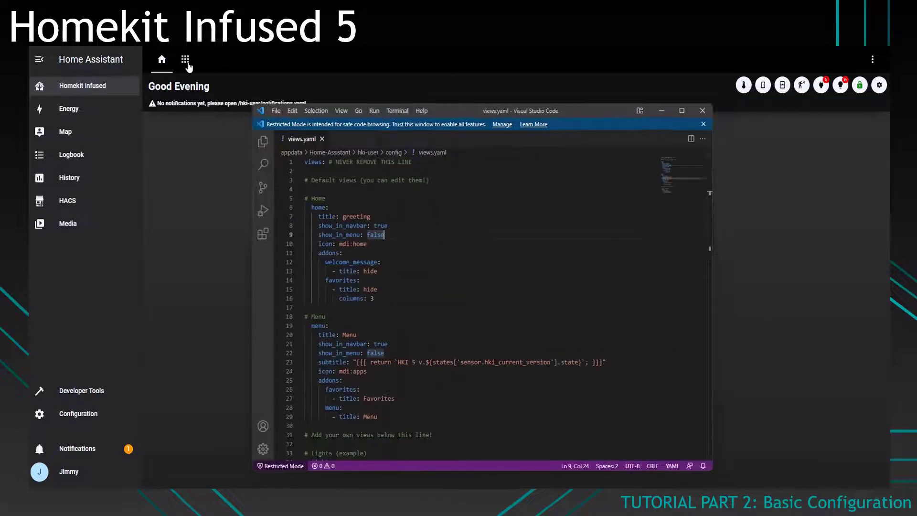
# Compare with the Menu view, review the mdi:home icon line, and scroll to the Lights example.
pyautogui.click(189, 65)
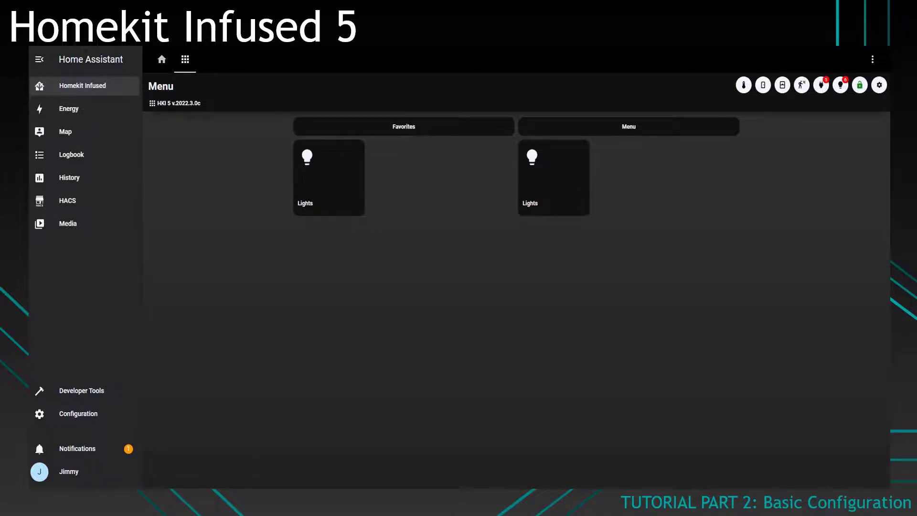
pyautogui.hotkey('alt', 'Tab')
pyautogui.click(387, 255)
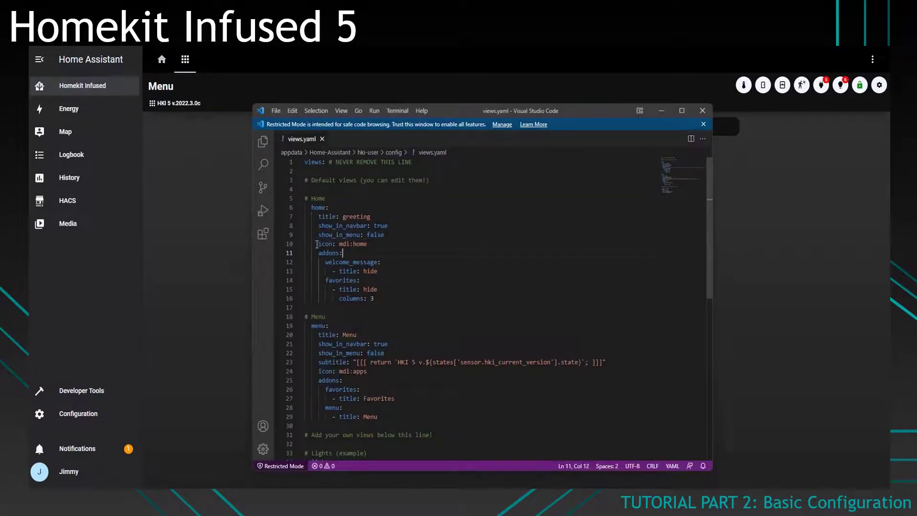
pyautogui.moveTo(319, 244); pyautogui.dragTo(353, 242)
pyautogui.click(367, 243)
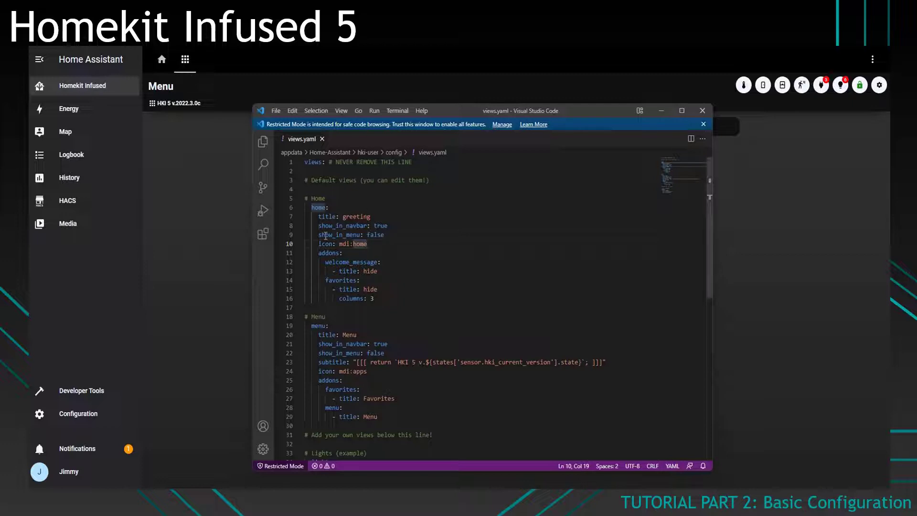
pyautogui.moveTo(378, 248); pyautogui.dragTo(263, 211)
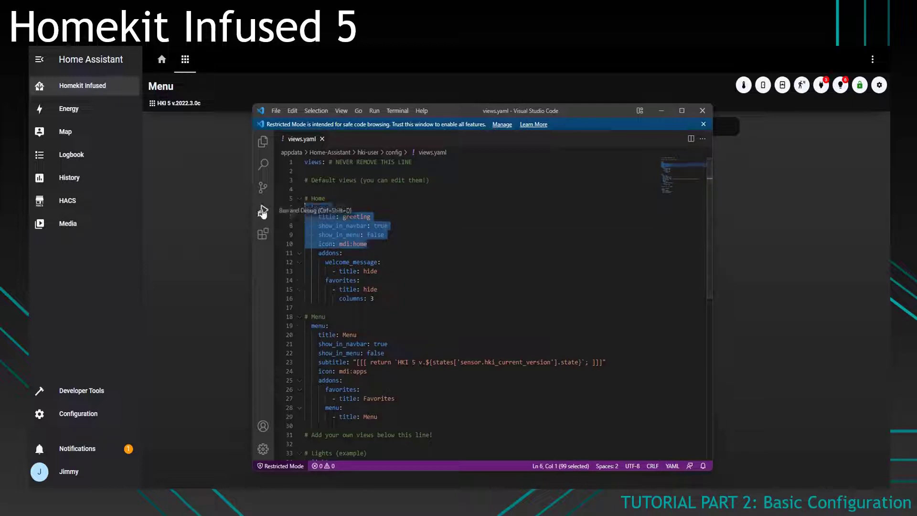
pyautogui.scroll(-1, 364, 225)
pyautogui.scroll(-6, 362, 225)
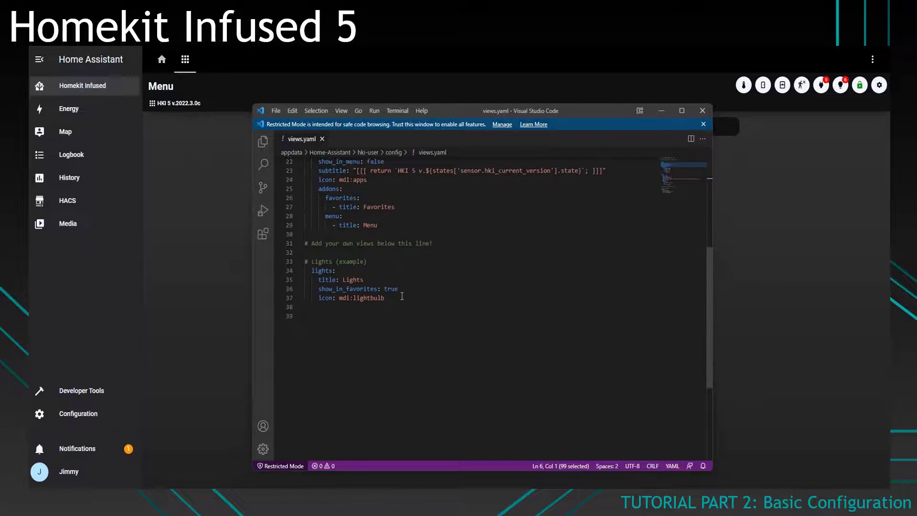
# Add a devices view: title Devices, show_in_favorites: true, icon mdi:power-plug, and save.
pyautogui.click(402, 296)
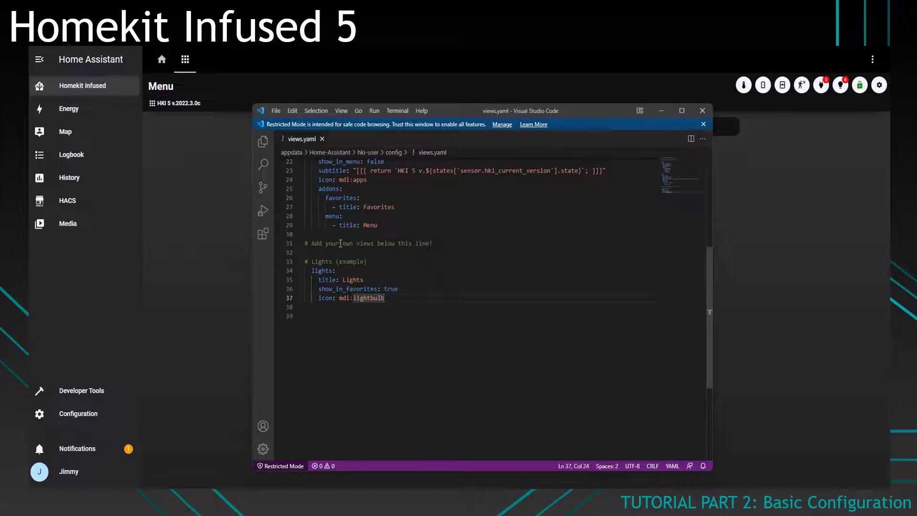
pyautogui.press('Return')
pyautogui.press('Return')
pyautogui.press('BackSpace')
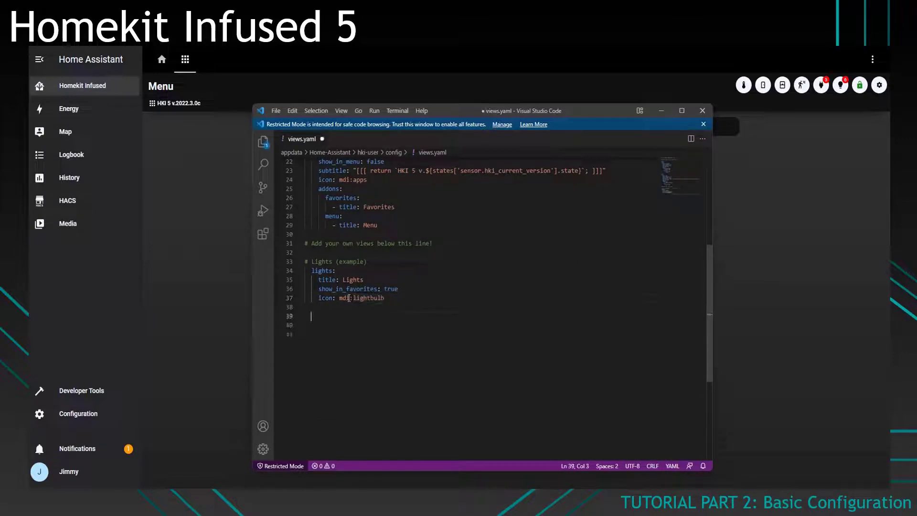
pyautogui.write('devices:')
pyautogui.press('Return')
pyautogui.write('title: Devices')
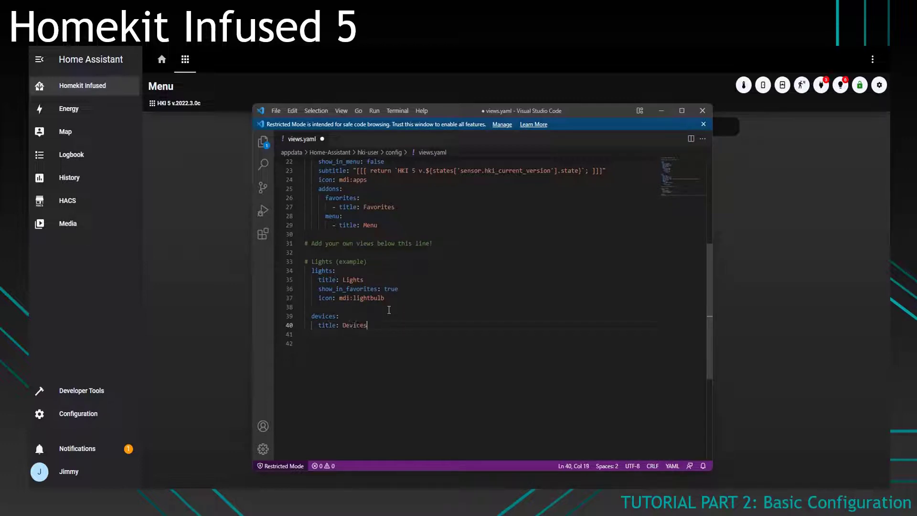
pyautogui.press('Return')
pyautogui.write('show_infavo')
pyautogui.press('BackSpace')
pyautogui.press('BackSpace')
pyautogui.press('BackSpace')
pyautogui.press('BackSpace')
pyautogui.write('_favorites: true')
pyautogui.press('Return')
pyautogui.write('icon: ')
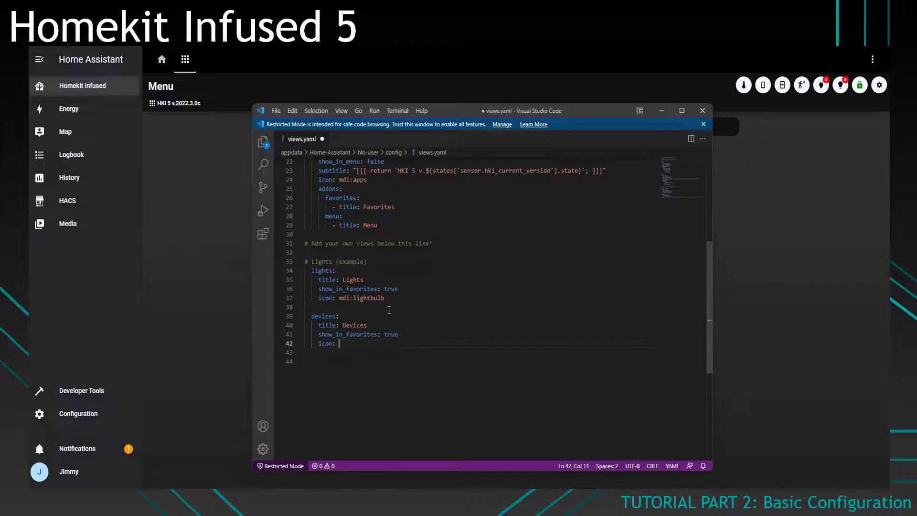
pyautogui.write('mdi:power-plug')
pyautogui.hotkey('ctrl', 's')
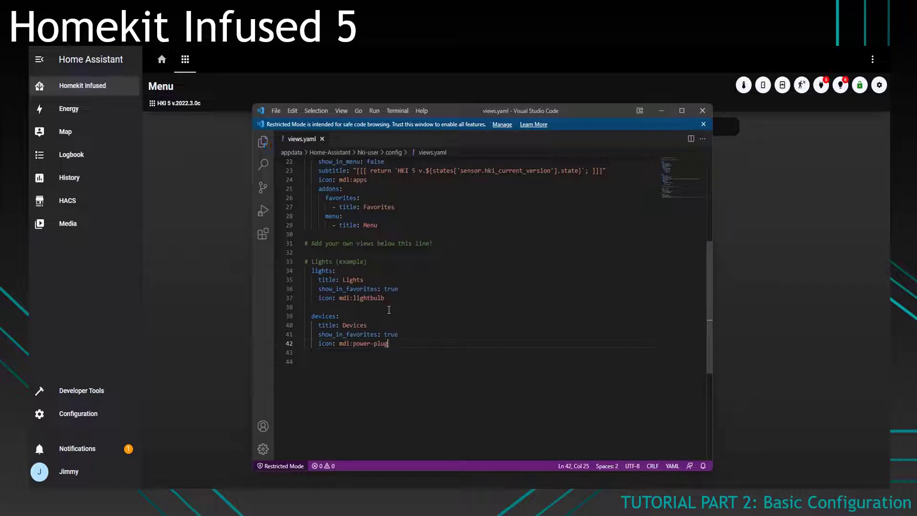
# Restart Home Assistant from Server Controls and reopen the Homekit Infused dashboard.
pyautogui.click(176, 282)
pyautogui.click(90, 413)
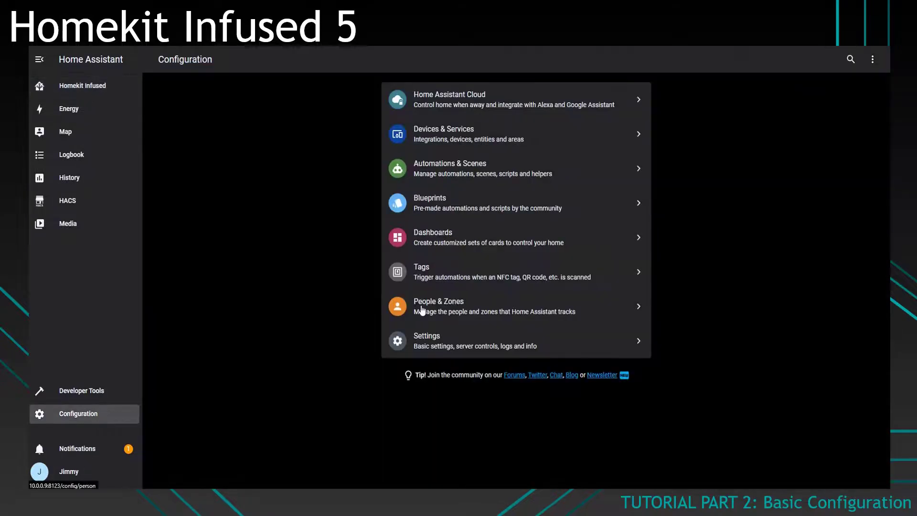
pyautogui.click(421, 332)
pyautogui.click(499, 310)
pyautogui.click(537, 301)
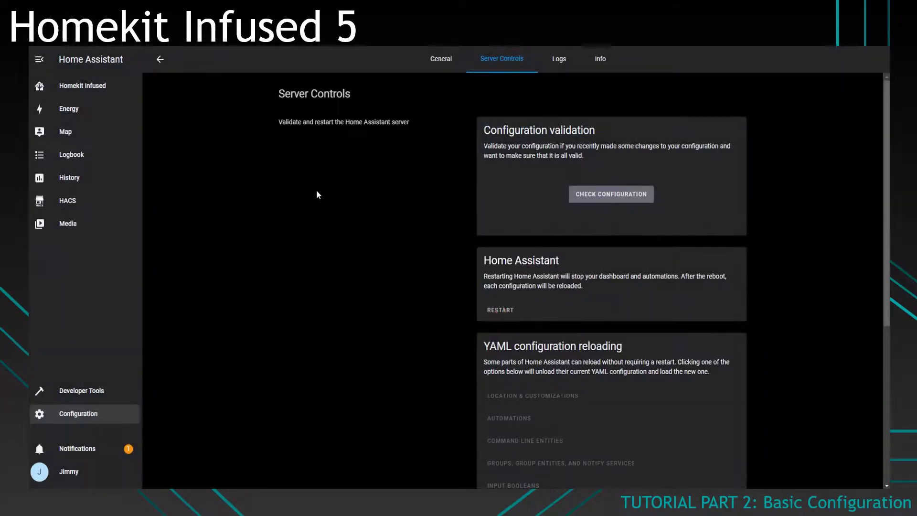
pyautogui.click(119, 92)
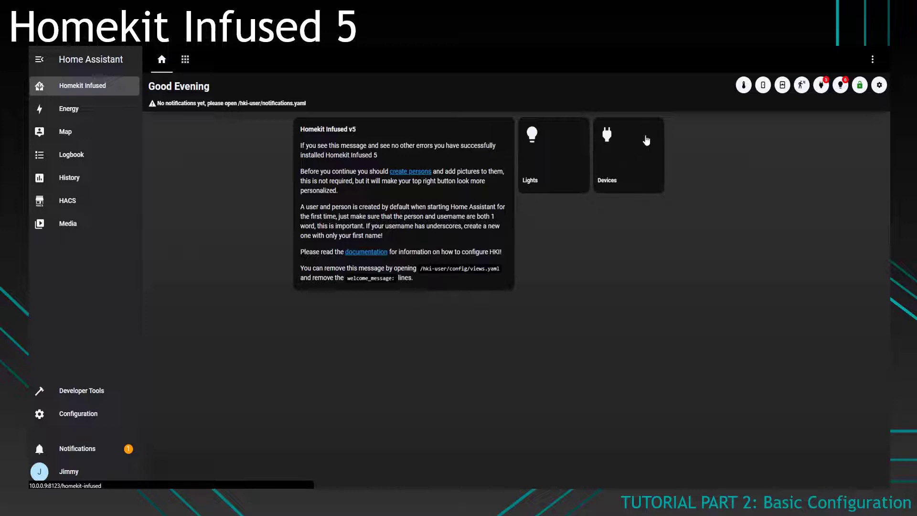
# Check Devices in the Menu and home views, then return to views.yaml in VS Code.
pyautogui.click(186, 59)
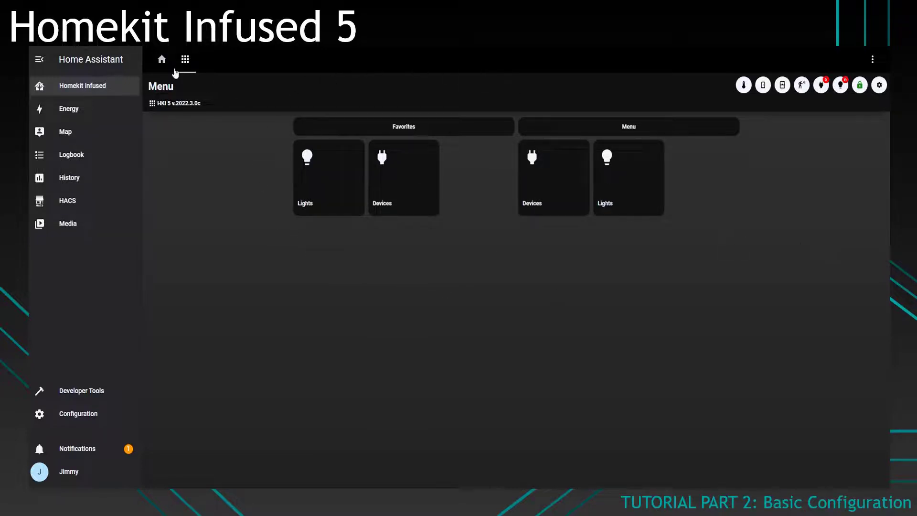
pyautogui.click(153, 60)
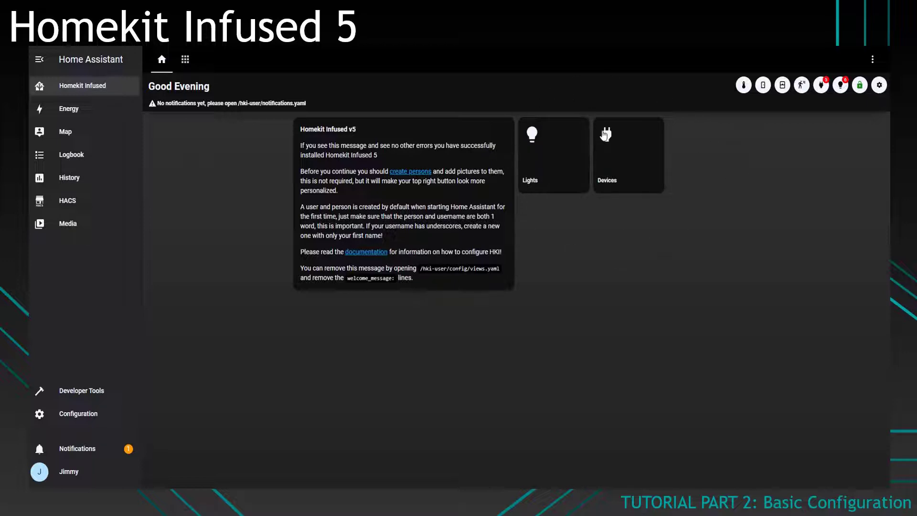
pyautogui.click(181, 67)
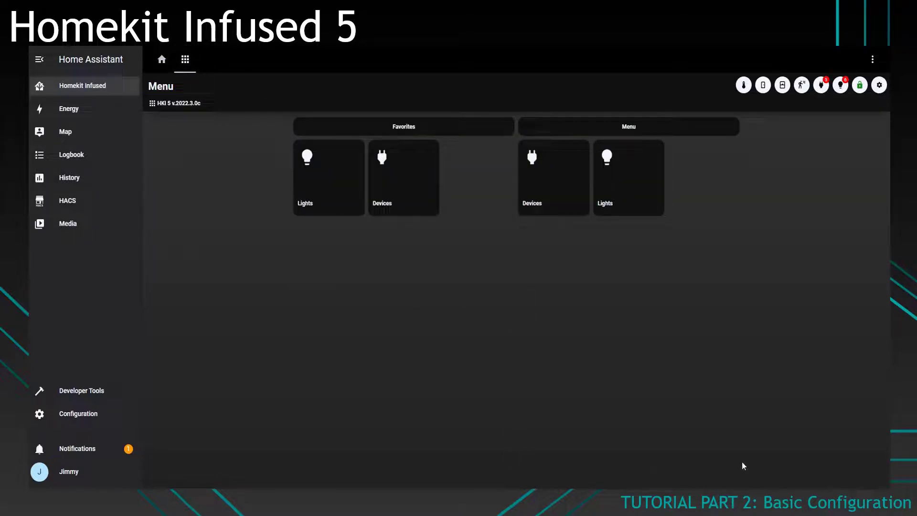
pyautogui.click(161, 60)
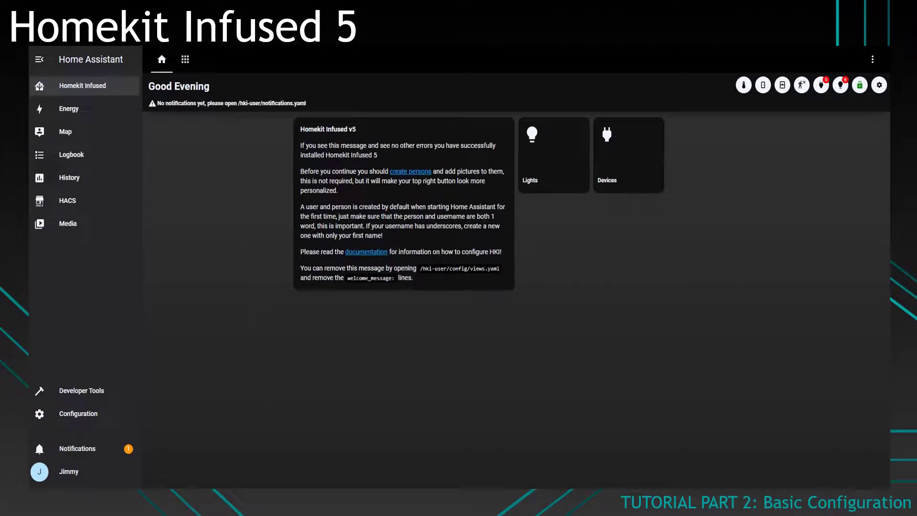
pyautogui.hotkey('alt', 'Tab')
# Review the devices block and start a new view-level line below it.
pyautogui.click(418, 345)
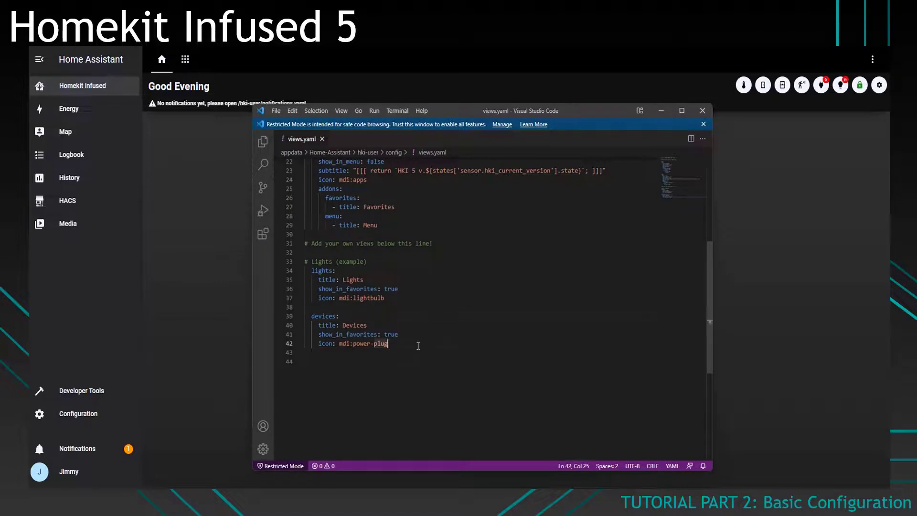
pyautogui.moveTo(418, 345); pyautogui.dragTo(271, 320)
pyautogui.click(401, 342)
pyautogui.press('Return')
pyautogui.press('Return')
pyautogui.press('BackSpace')
# Add a system view with title System, subtitle Stats, icon mdi:chart-line, and save.
pyautogui.write('syste')
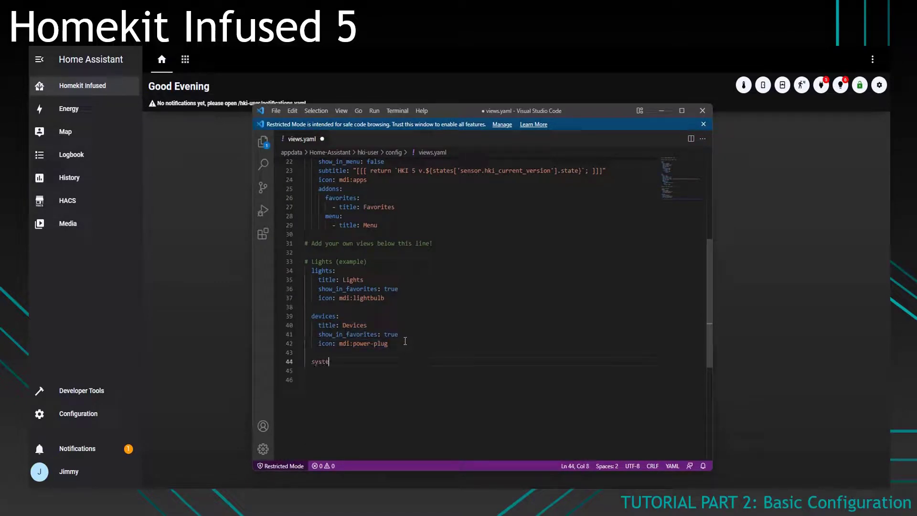
pyautogui.write('m:')
pyautogui.press('Return')
pyautogui.write('title: ')
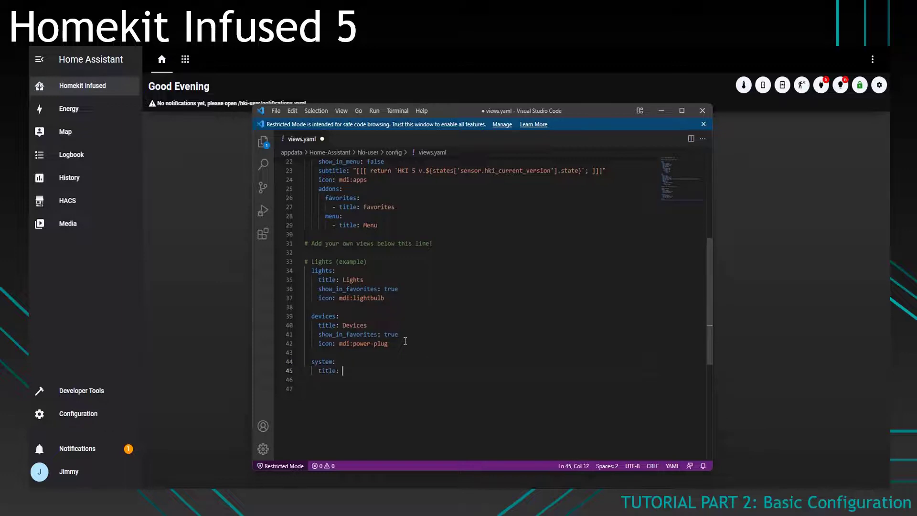
pyautogui.write('Stystem')
pyautogui.press('Return')
pyautogui.write('subtitle: Stats')
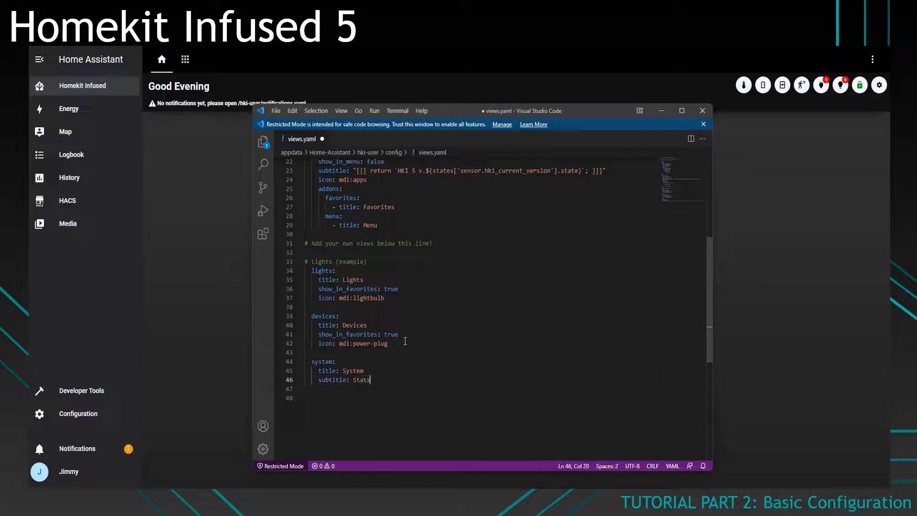
pyautogui.press('Return')
pyautogui.write('icon: mdi:chart-line')
pyautogui.press('Return')
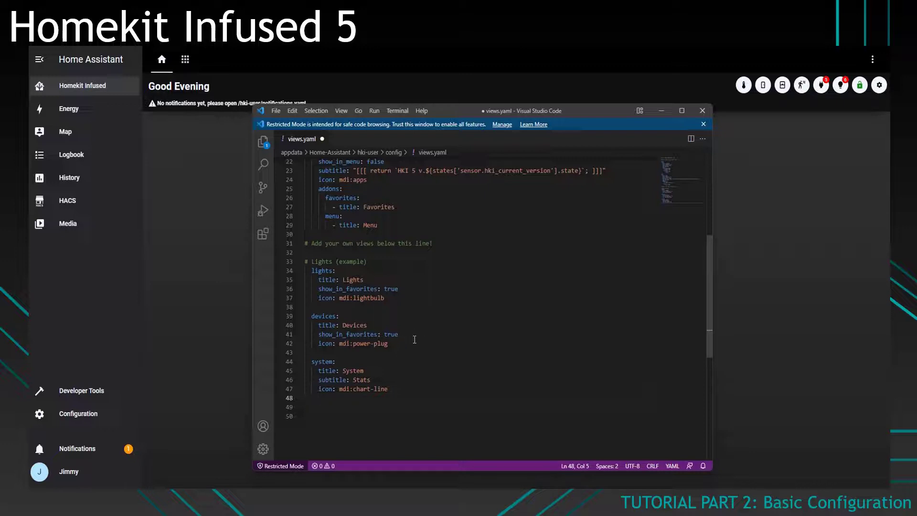
pyautogui.click(381, 389)
pyautogui.hotkey('ctrl', 's')
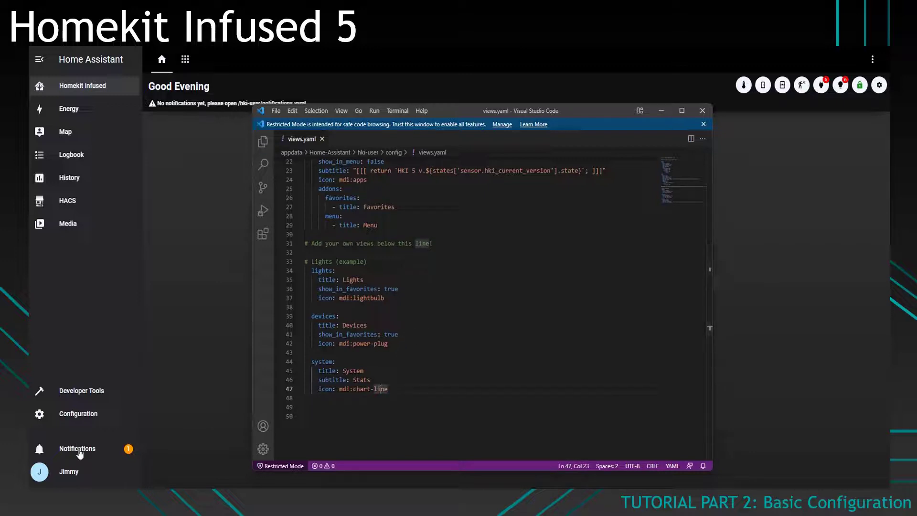
# Restart Home Assistant, confirm the new System tile in the Menu, and return home.
pyautogui.click(85, 423)
pyautogui.click(454, 344)
pyautogui.click(509, 315)
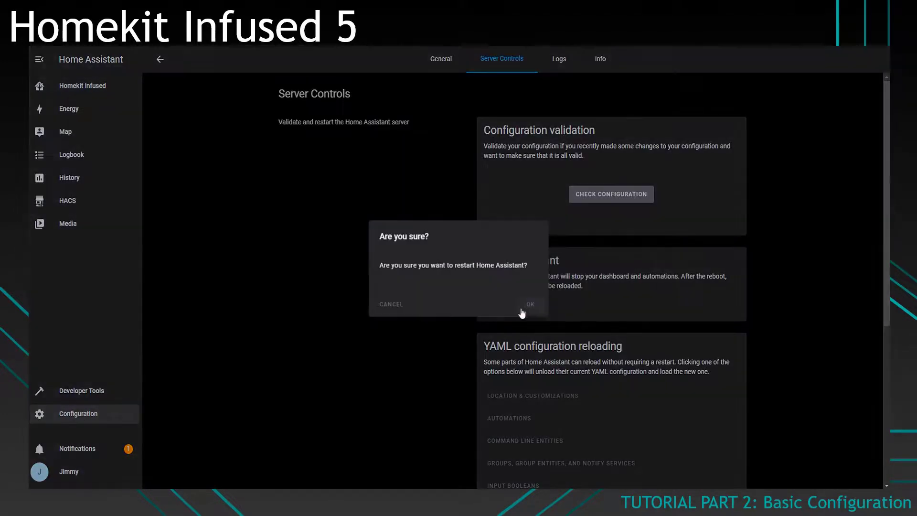
pyautogui.click(523, 312)
pyautogui.click(110, 87)
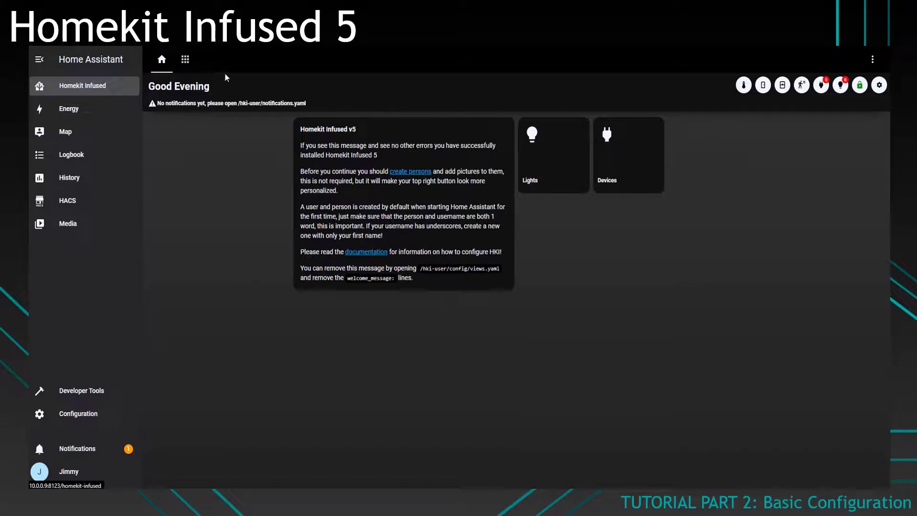
pyautogui.click(186, 60)
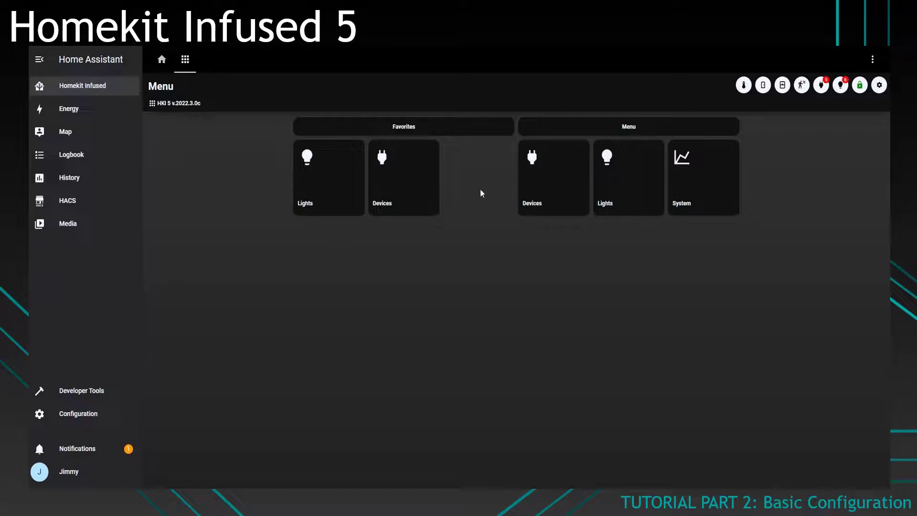
pyautogui.click(161, 60)
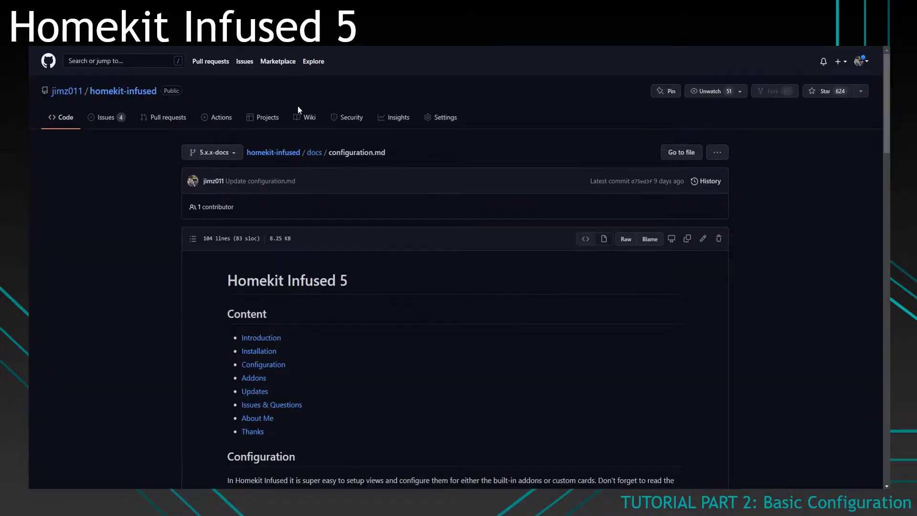
# Read through the GitHub view options table, then return to views.yaml in the editor.
pyautogui.scroll(-12, 339, 217)
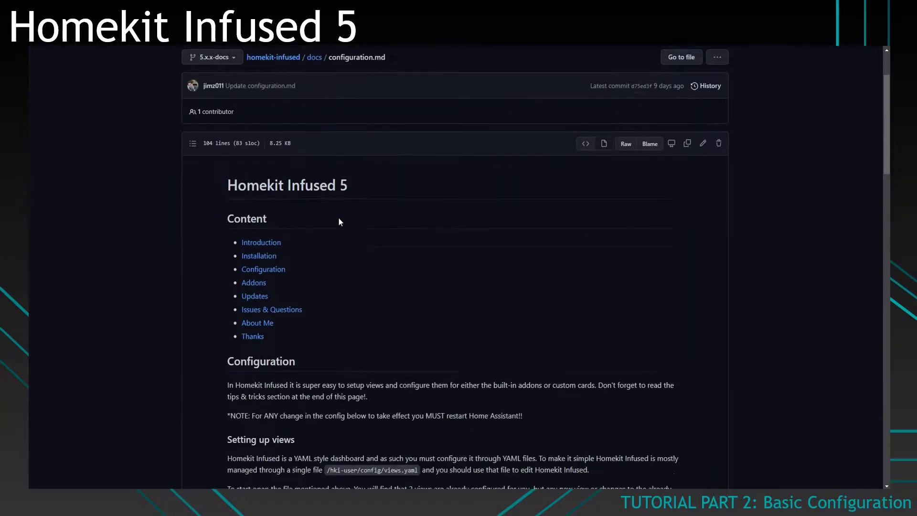
pyautogui.scroll(-3, 341, 244)
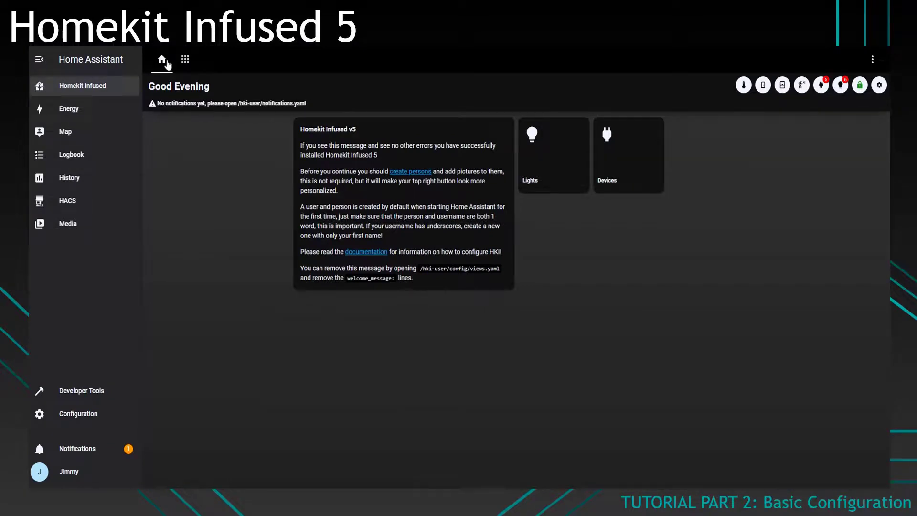
pyautogui.click(186, 61)
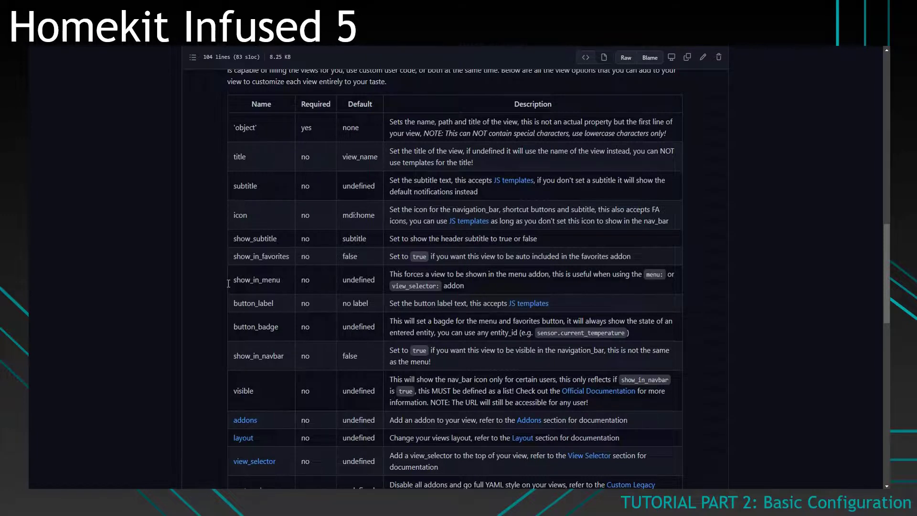
pyautogui.scroll(-2, 234, 296)
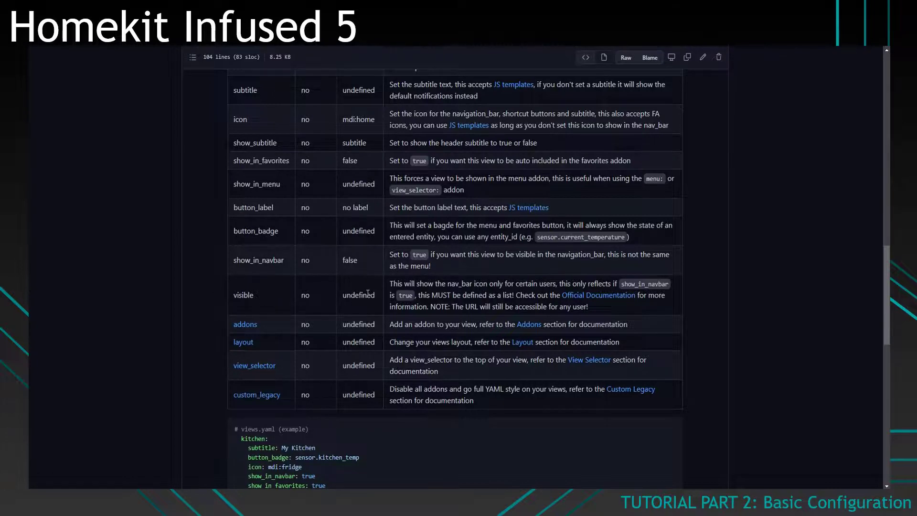
pyautogui.scroll(-1, 322, 284)
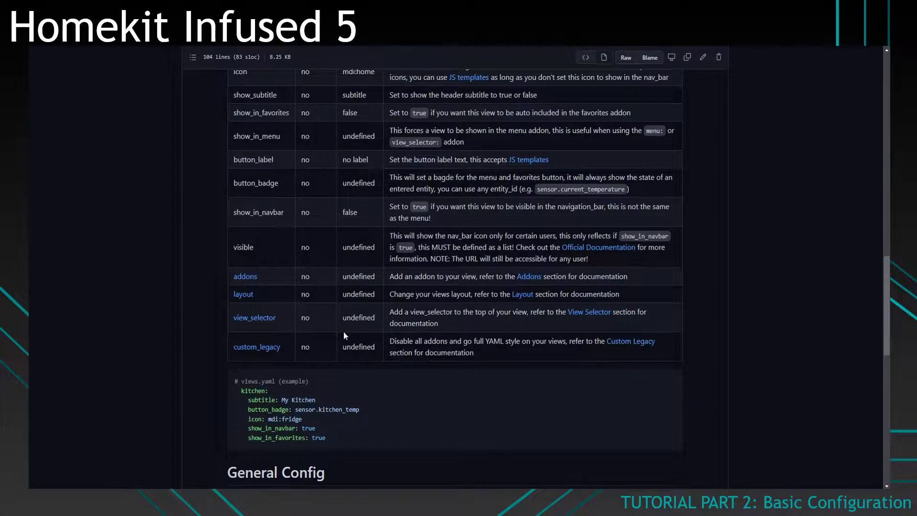
pyautogui.scroll(3, 306, 227)
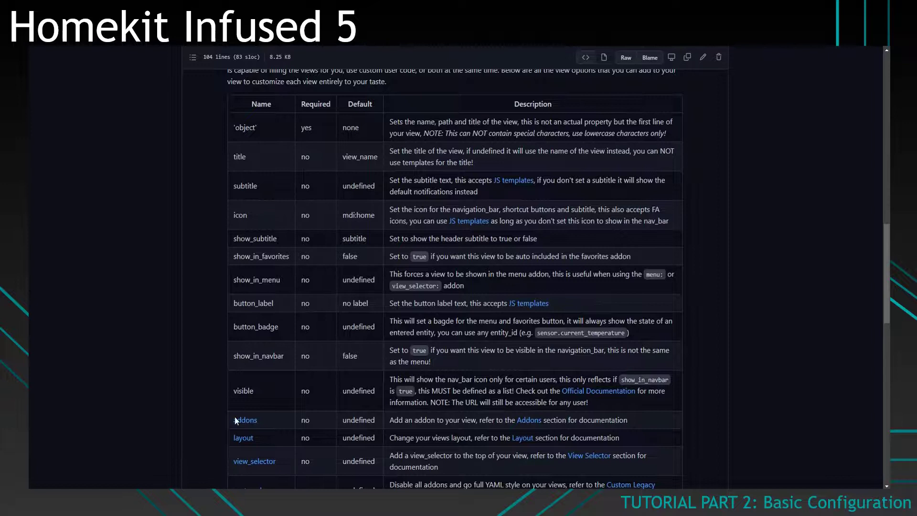
pyautogui.hotkey('alt', 'Tab')
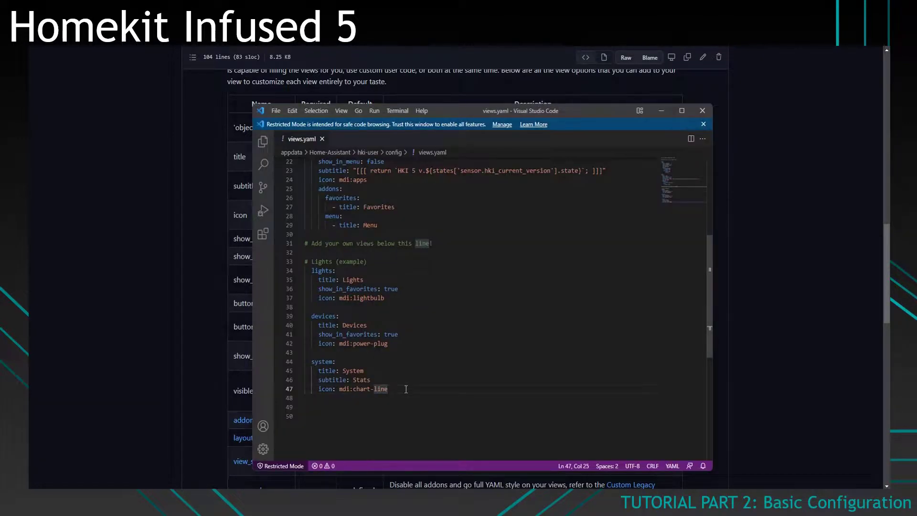
# Add a new kitchen: view key below the system view, with an indented line beneath it.
pyautogui.press('Return')
pyautogui.press('Return')
pyautogui.press('BackSpace')
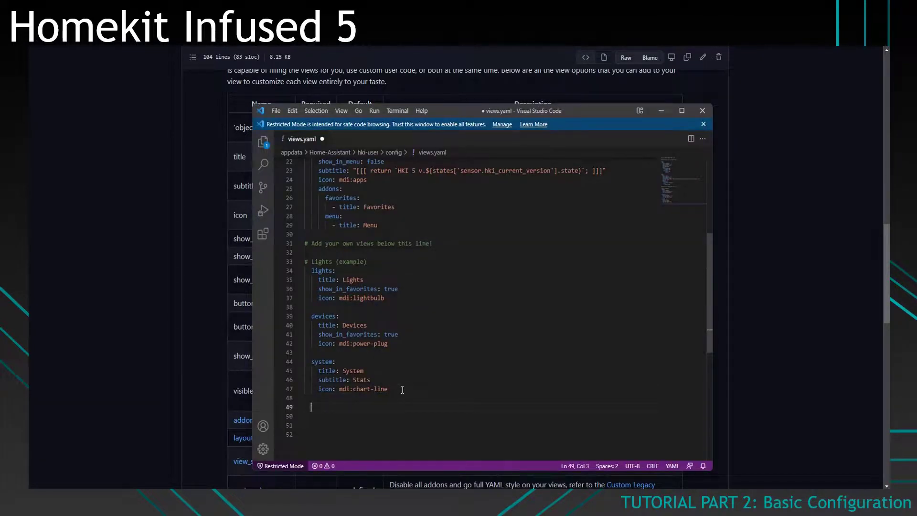
pyautogui.write('kitchen:')
pyautogui.press('Return')
pyautogui.press('Tab')
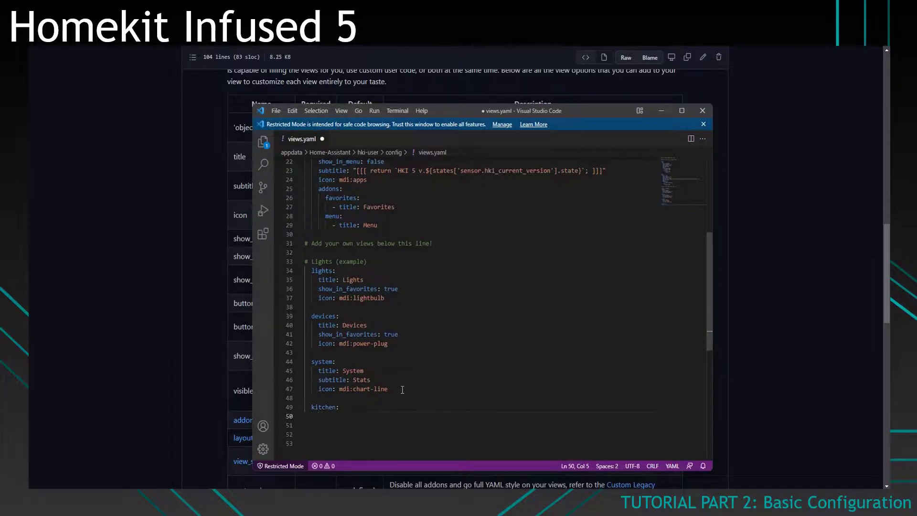
pyautogui.doubleClick(321, 405)
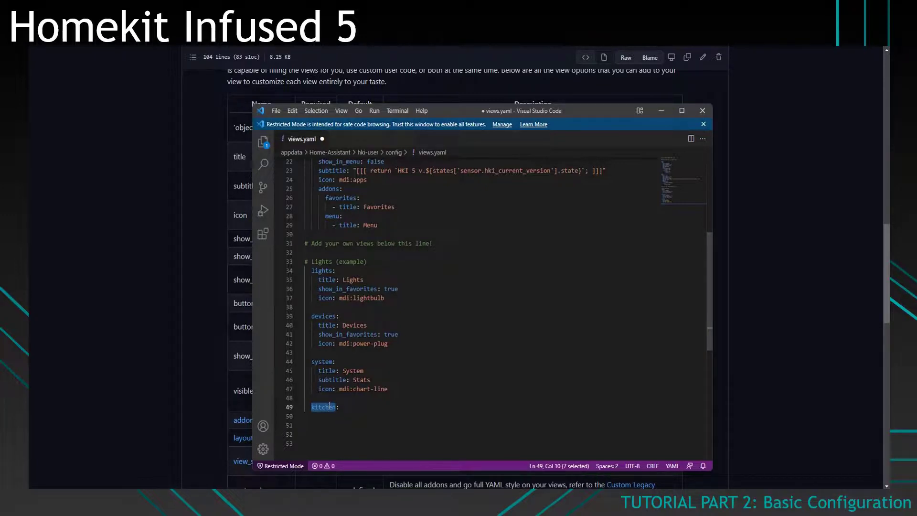
pyautogui.click(329, 406)
pyautogui.moveTo(329, 406); pyautogui.dragTo(333, 406)
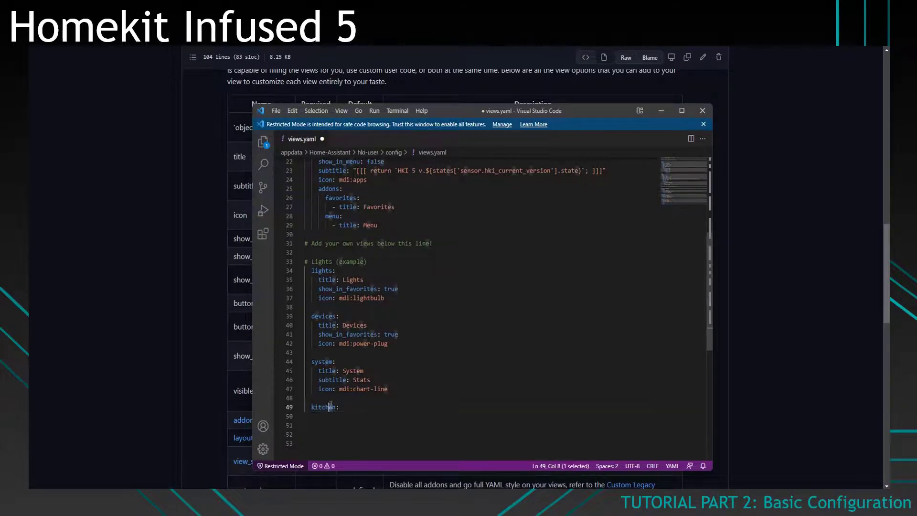
pyautogui.press('Right')
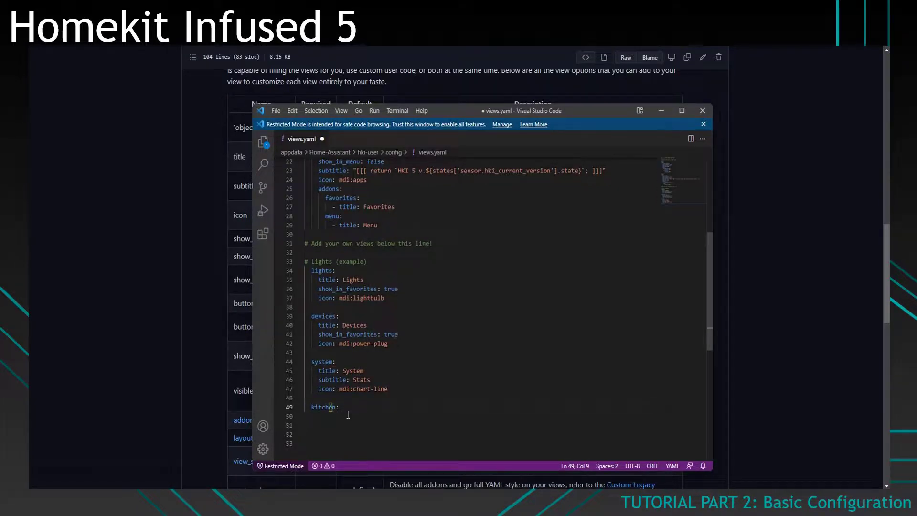
pyautogui.scroll(-1, 348, 415)
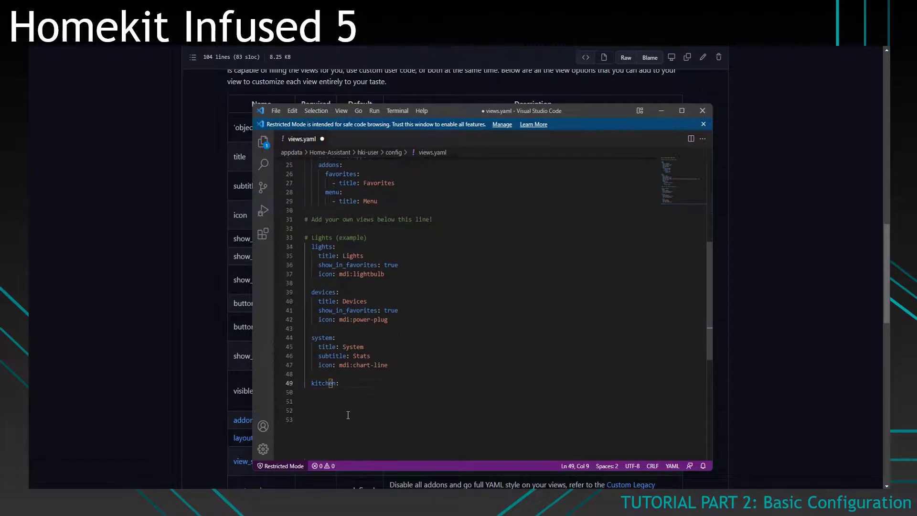
pyautogui.click(344, 391)
# Give the kitchen view subtitle Overview and icon mdi:fridge.
pyautogui.write('title: ')
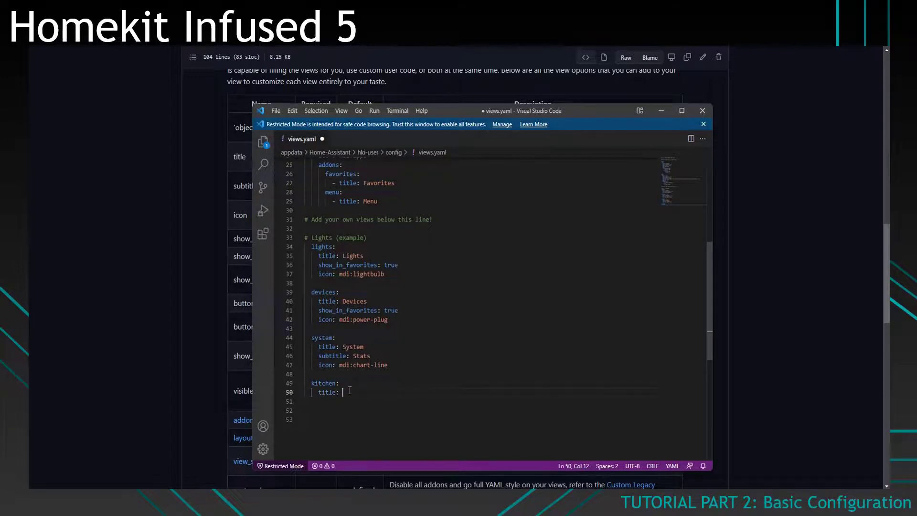
pyautogui.write('K')
pyautogui.write('e')
pyautogui.write('u')
pyautogui.press('BackSpace')
pyautogui.press('BackSpace')
pyautogui.press('BackSpace')
pyautogui.press('BackSpace')
pyautogui.press('BackSpace')
pyautogui.press('BackSpace')
pyautogui.press('BackSpace')
pyautogui.press('BackSpace')
pyautogui.press('BackSpace')
pyautogui.press('BackSpace')
pyautogui.write('subtitle:')
pyautogui.write('Over')
pyautogui.press('Return')
pyautogui.write('icon: mdi:frdi')
pyautogui.press('BackSpace')
pyautogui.press('BackSpace')
pyautogui.press('BackSpace')
pyautogui.write('ridge')
# Add button_label Hello World and button_badge light.kleine_kamer, then save views.yaml.
pyautogui.press('Return')
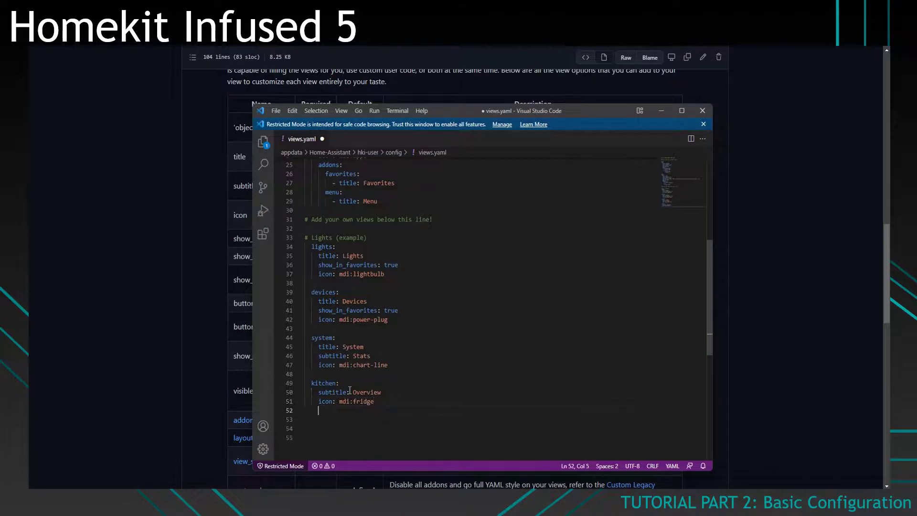
pyautogui.write('button_label: Hello World')
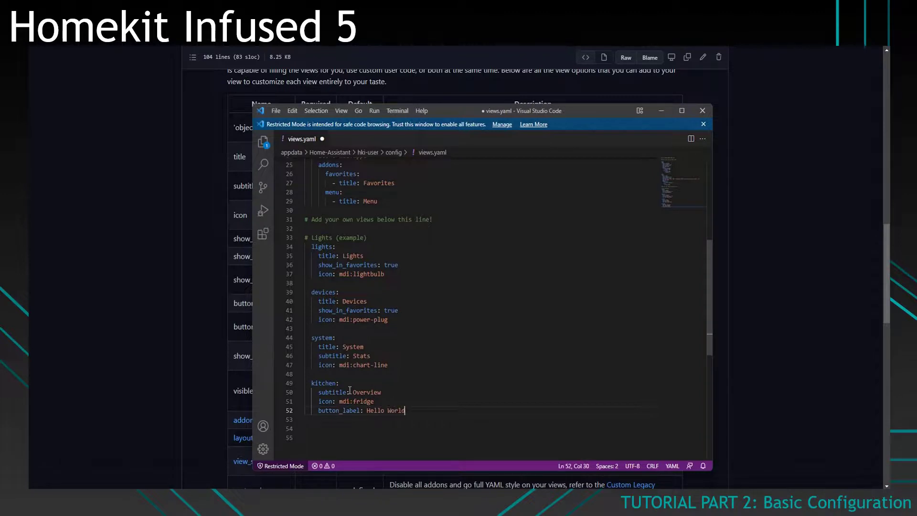
pyautogui.press('Return')
pyautogui.write('button_badge: light.kleine_kamer')
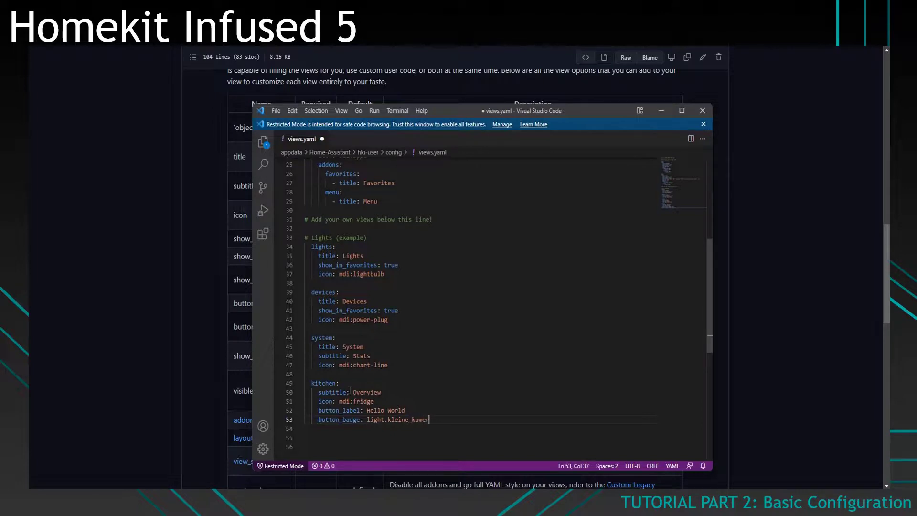
pyautogui.hotkey('ctrl', 's')
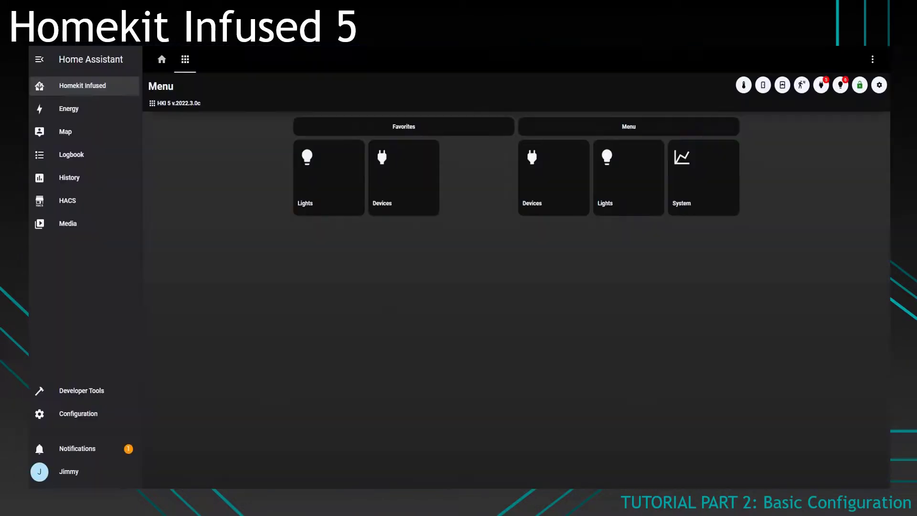
# Restart Home Assistant from Server Controls, then return to the Homekit Infused dashboard.
pyautogui.click(59, 415)
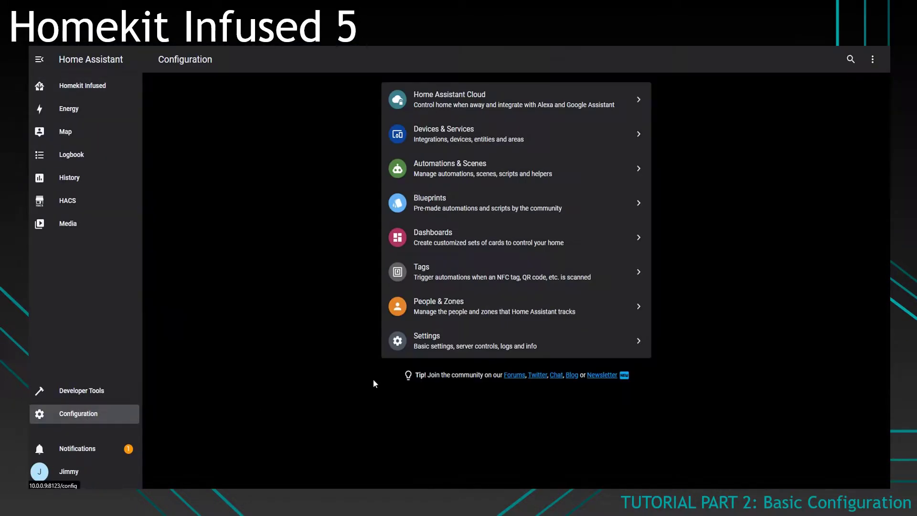
pyautogui.click(426, 351)
pyautogui.click(502, 310)
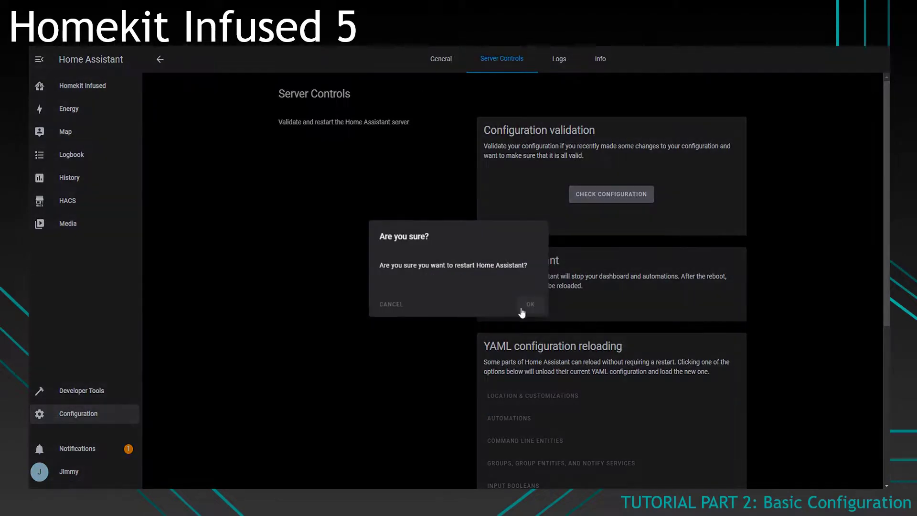
pyautogui.click(524, 307)
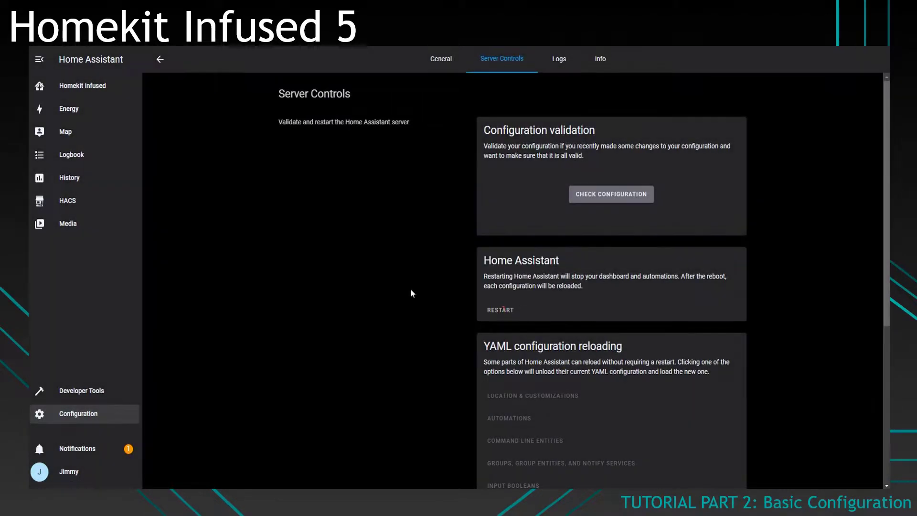
pyautogui.click(110, 83)
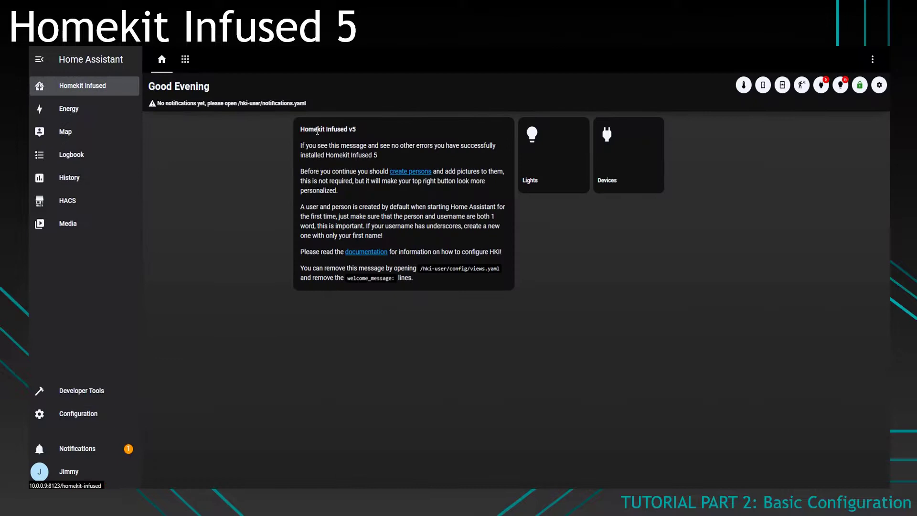
# Open the HKI Menu and enter the Kitchen tile labelled Hello World.
pyautogui.click(186, 60)
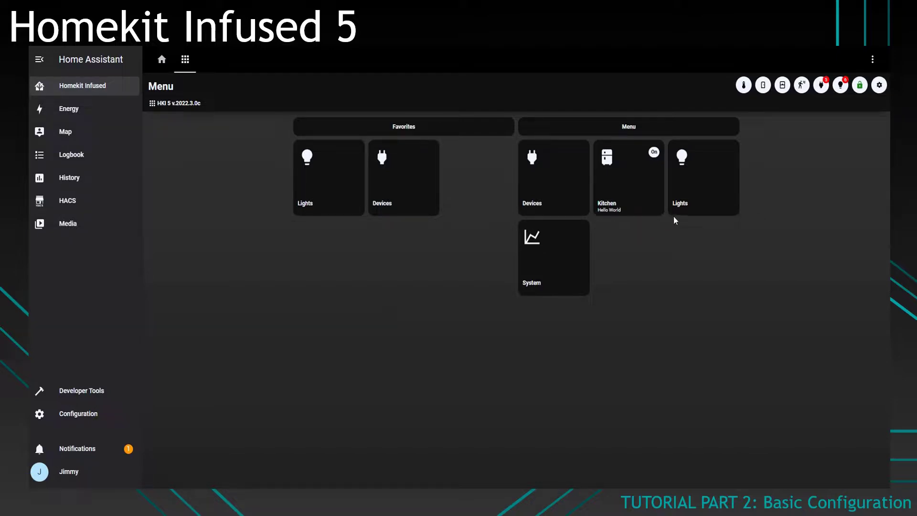
pyautogui.click(642, 191)
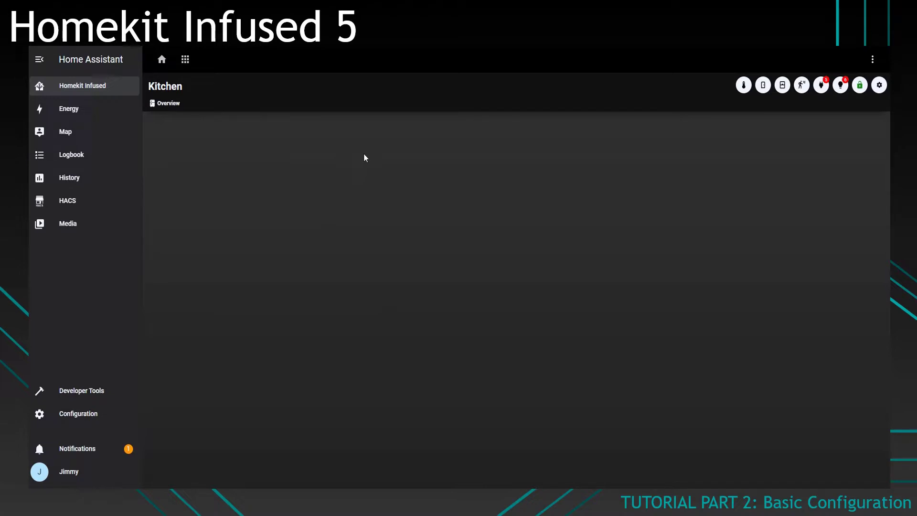
# Go back to the Good Evening home view of Homekit Infused.
pyautogui.click(161, 60)
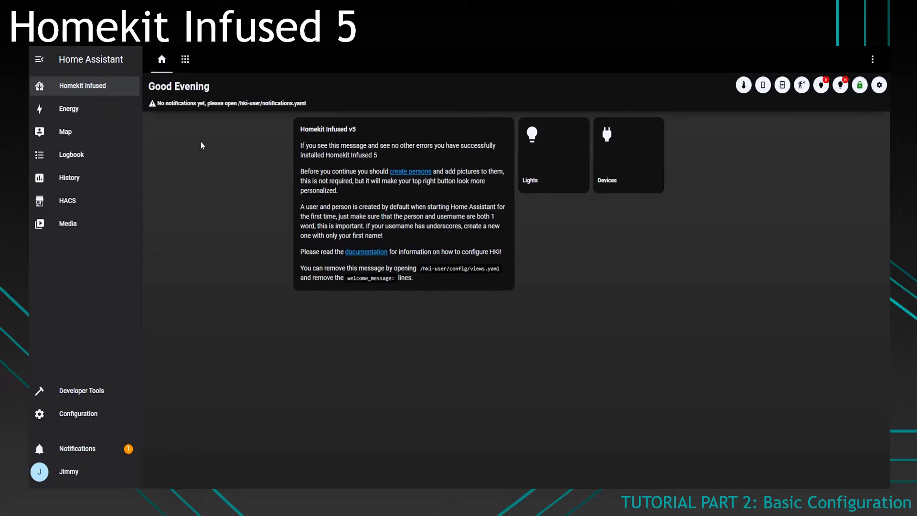